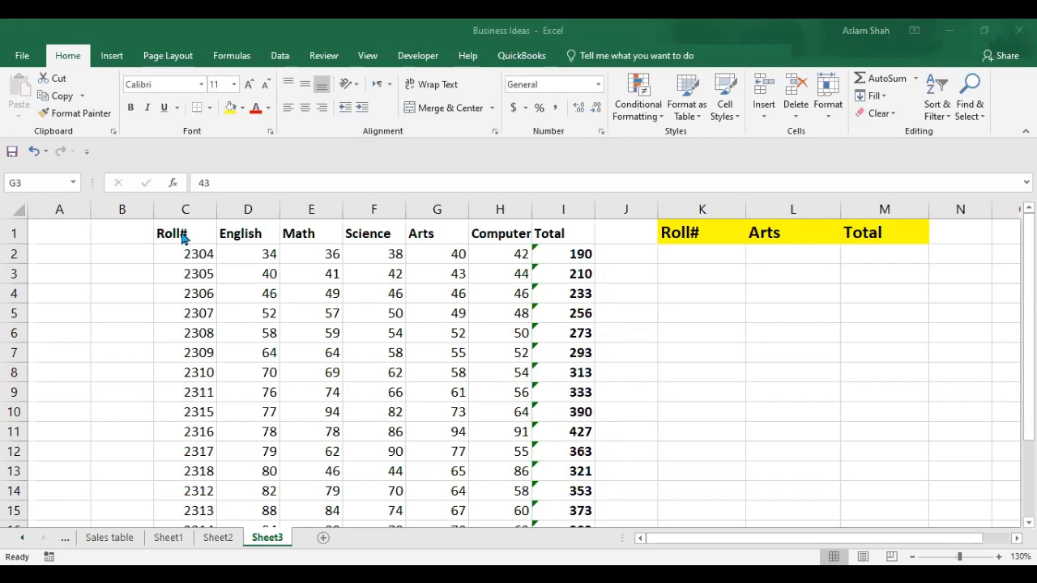
Examine the marks table in columns C to I and the Roll#, Arts and Total headings in K1:M1.
left_click_drag(204, 232, 580, 518)
left_click(261, 332)
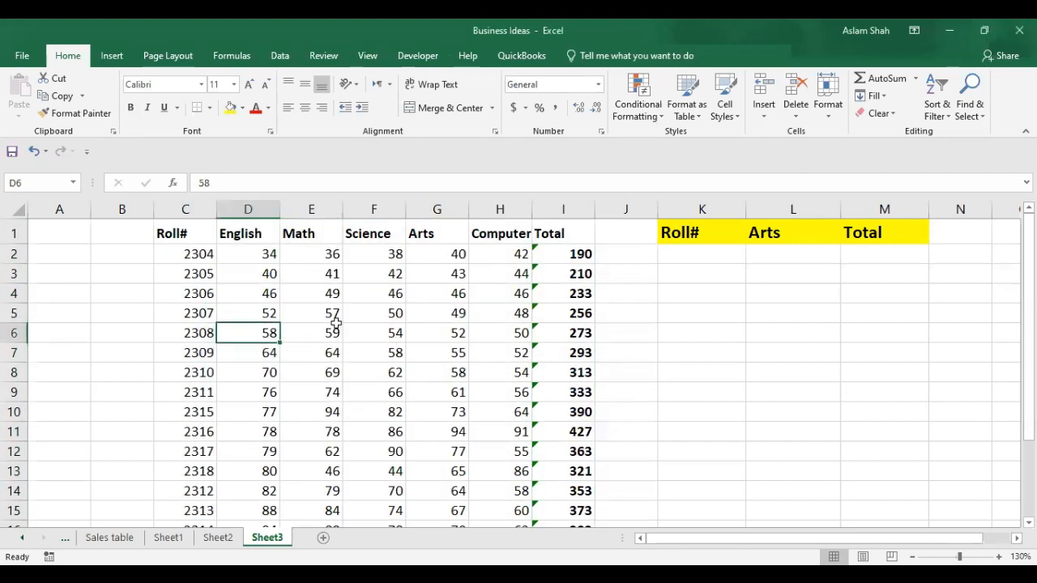
left_click_drag(188, 237, 567, 474)
left_click_drag(180, 235, 563, 253)
left_click_drag(195, 258, 191, 452)
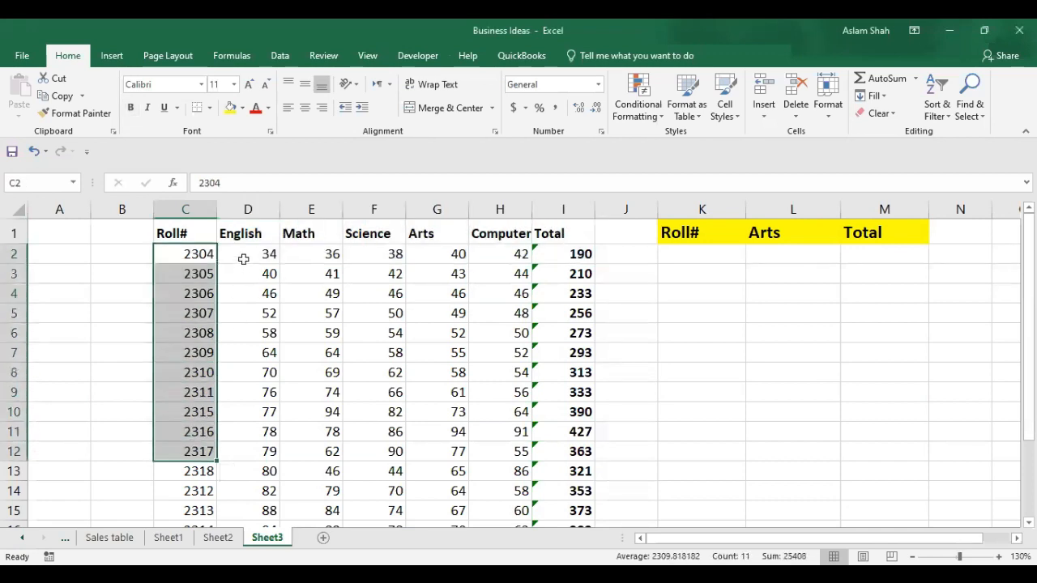
left_click(259, 241)
left_click_drag(259, 243, 502, 491)
left_click_drag(575, 237, 580, 511)
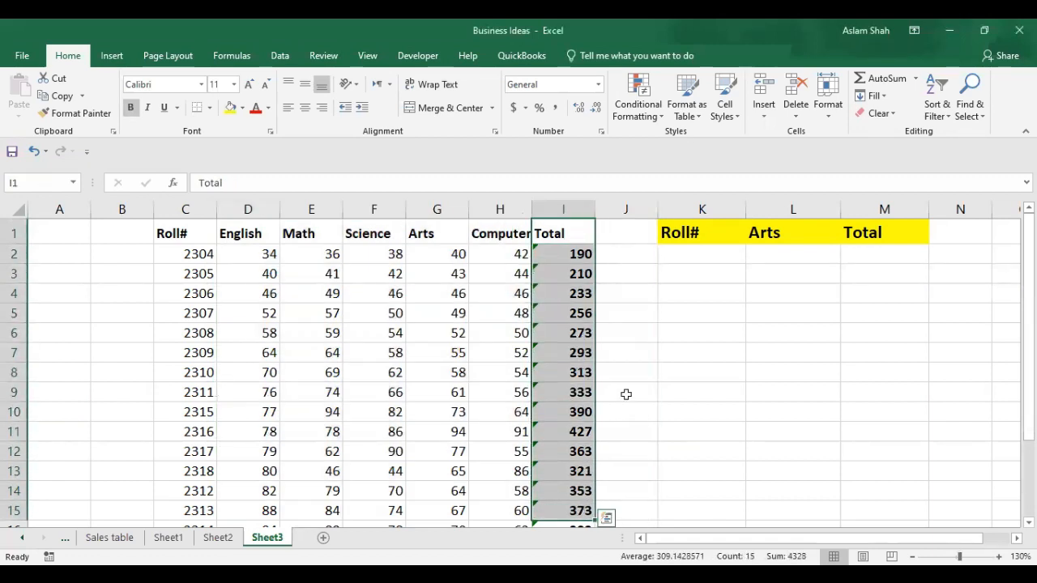
left_click_drag(683, 232, 875, 234)
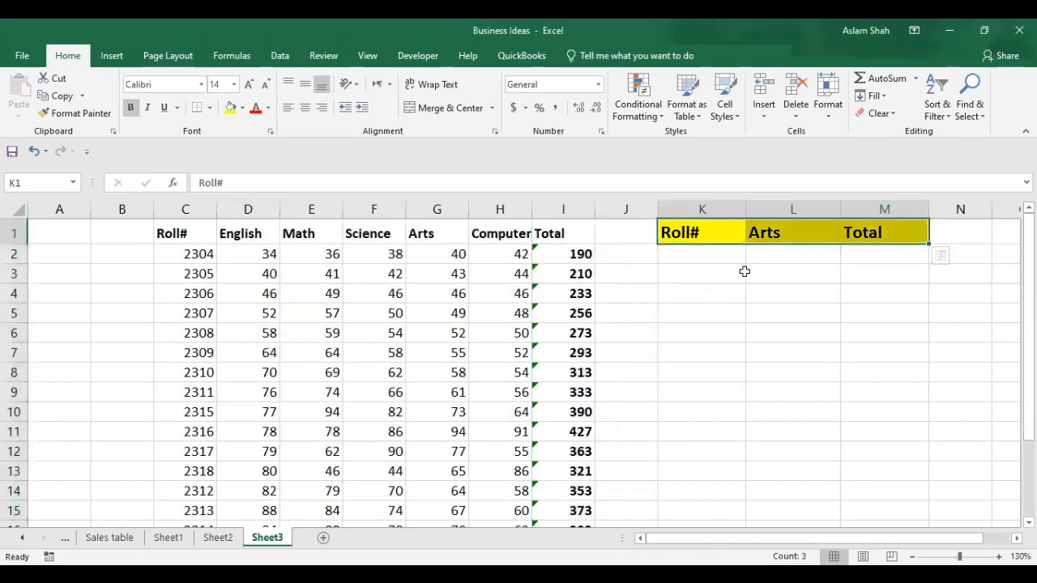
left_click(688, 233)
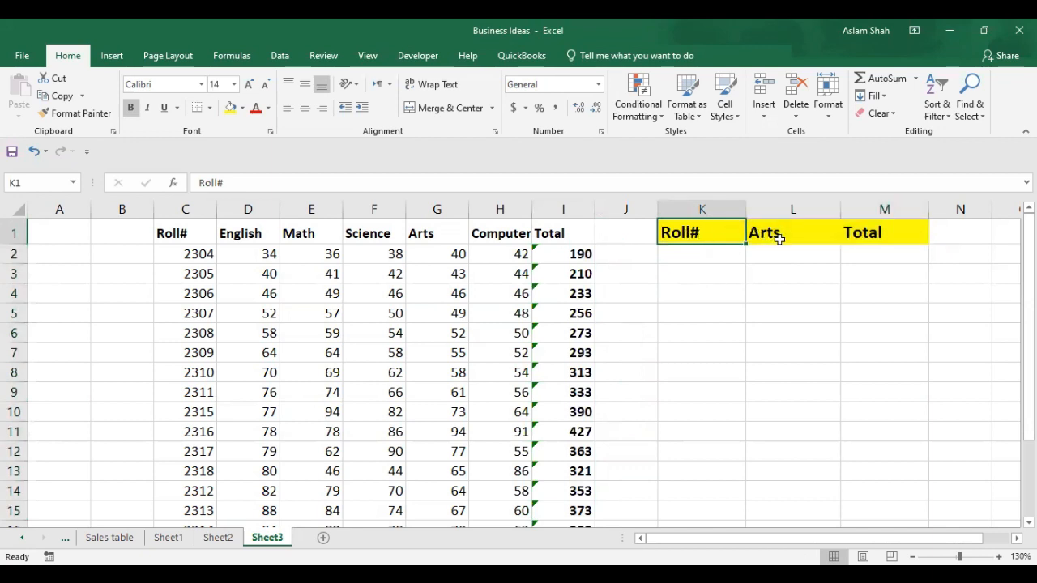
Change the heading in cell M1 to "Total Mrks".
left_click(888, 232)
double_click(888, 232)
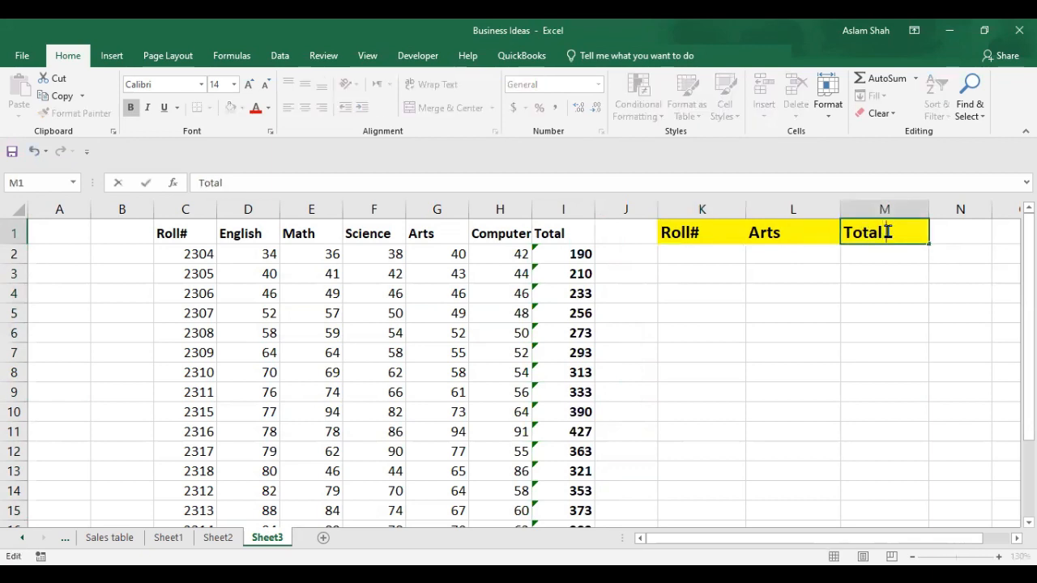
type("Mrks")
key("Return")
Enter roll numbers 2309 and 2316 in cells K2 and K3 under the yellow Roll# heading.
left_click(702, 261)
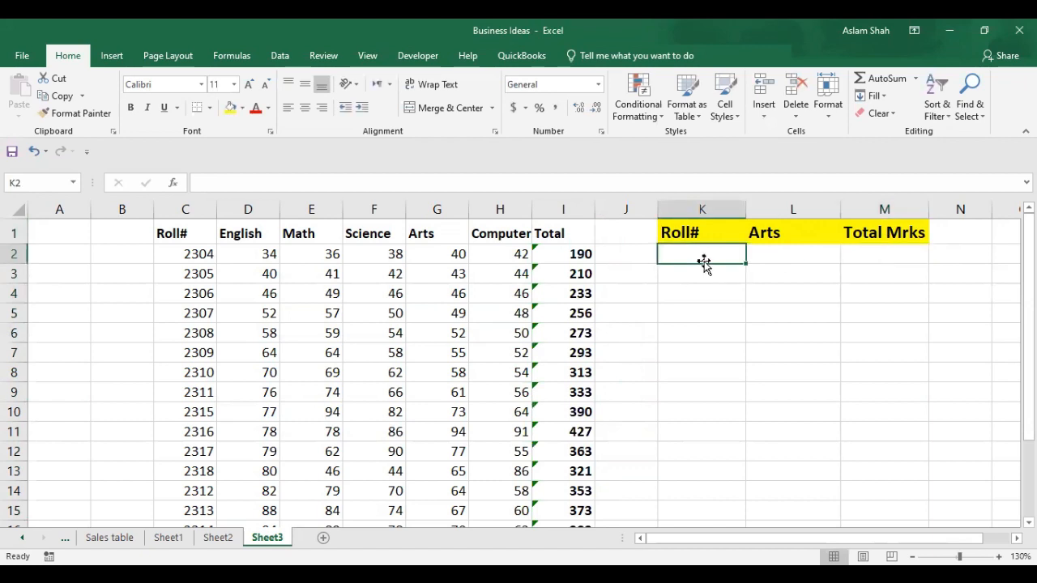
type("2309")
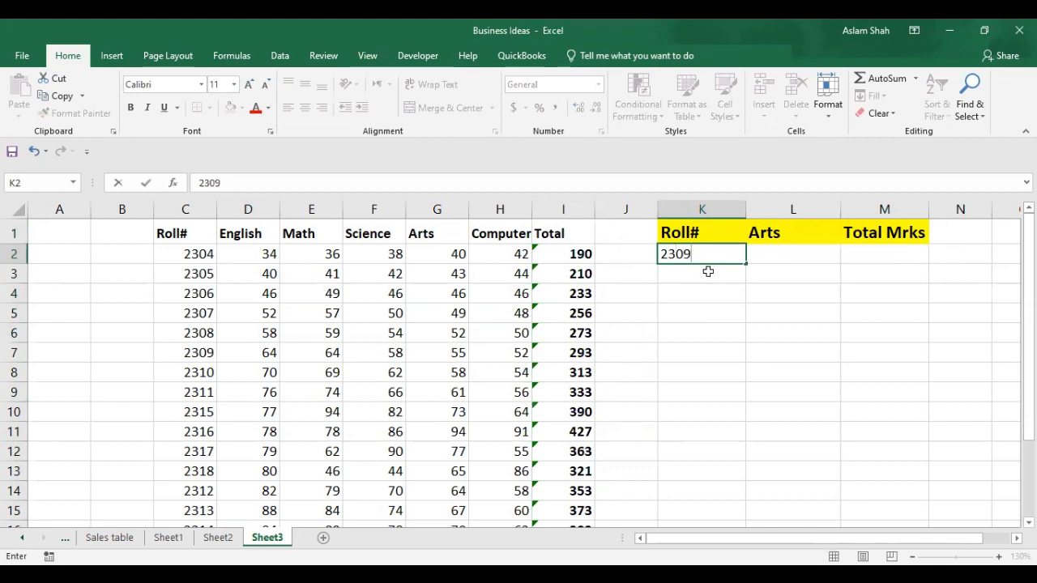
key("Return")
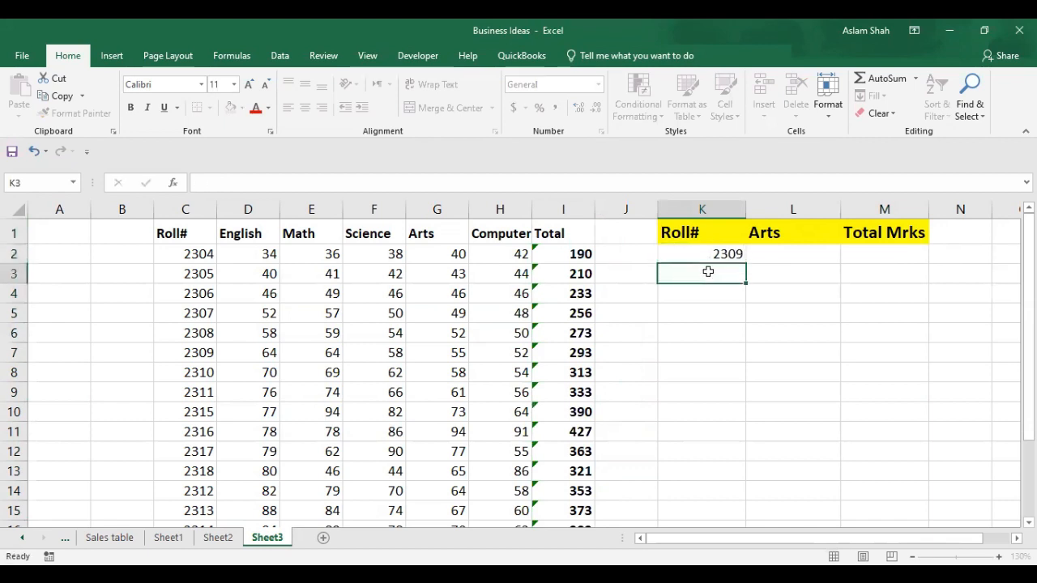
type("2316")
left_click(765, 252)
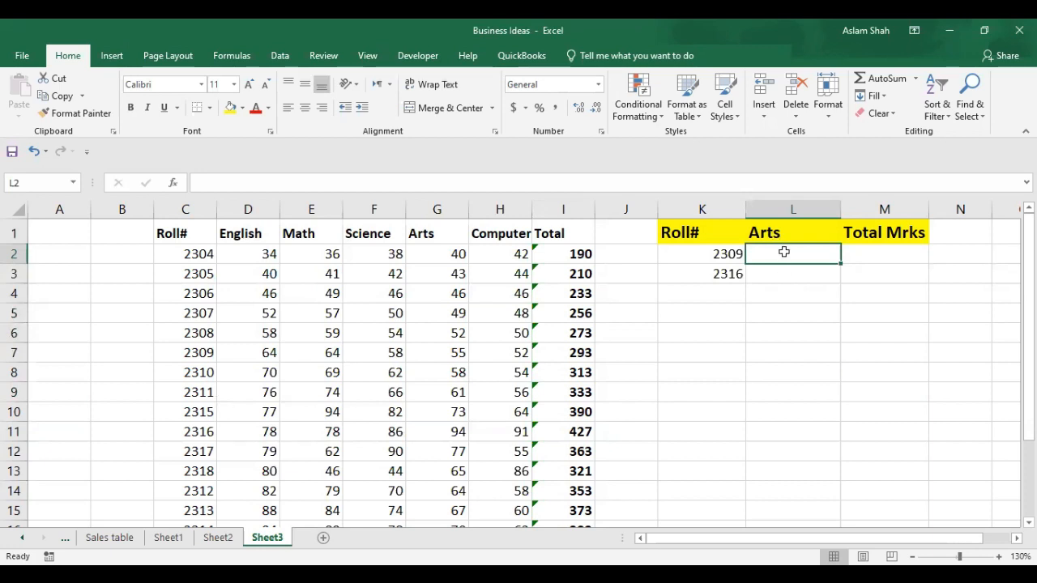
Match the roll numbers in K2:K3 with their rows in the marks table and review the empty result columns.
left_click_drag(730, 254, 720, 274)
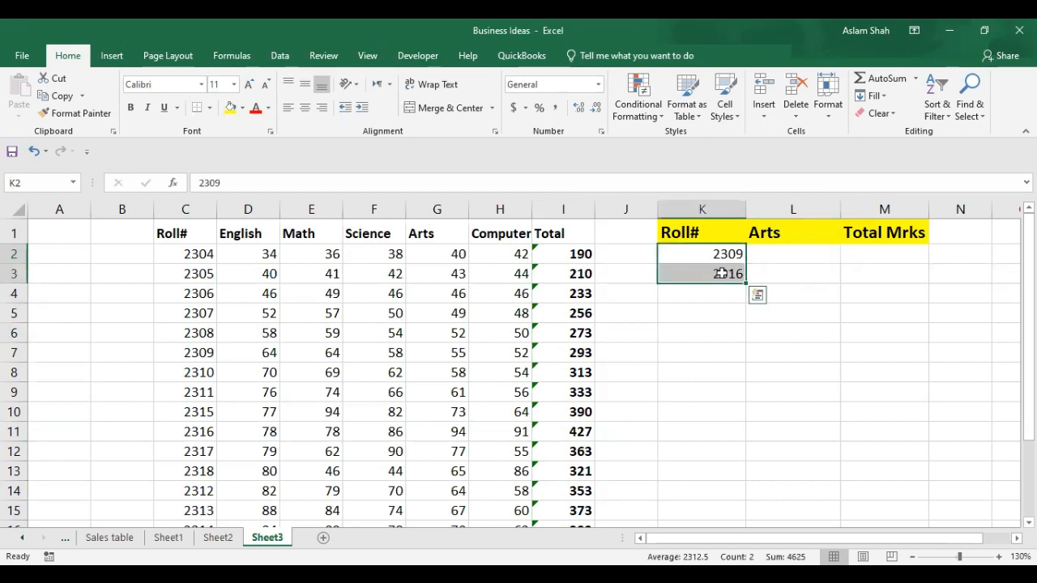
left_click(858, 256)
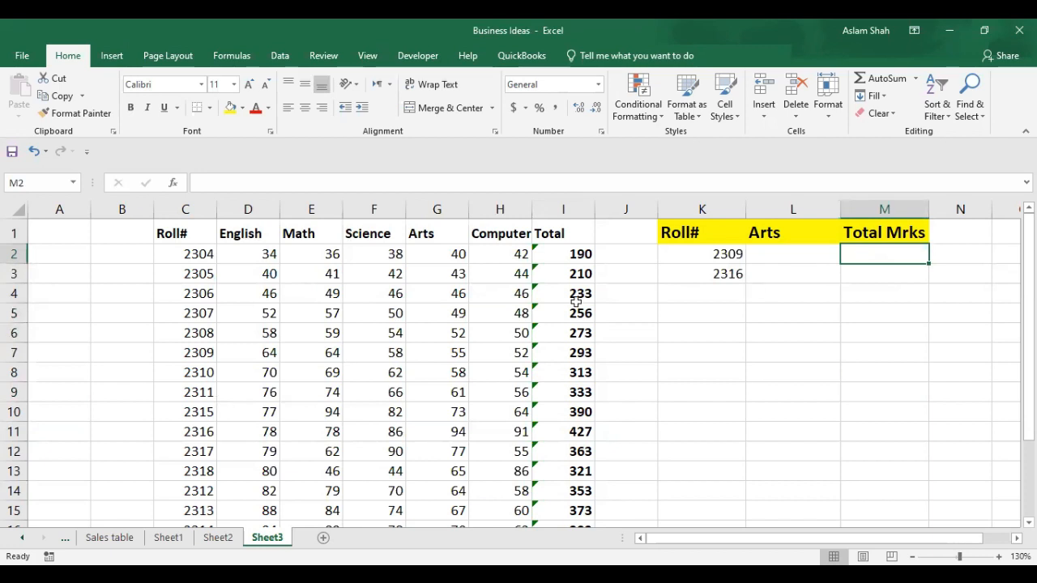
left_click(703, 255)
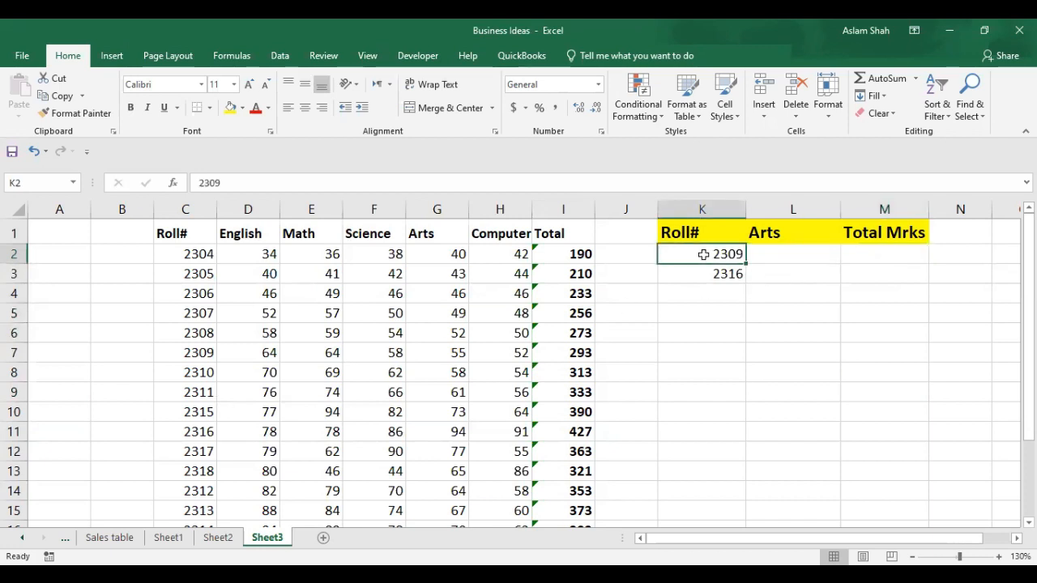
left_click(704, 273)
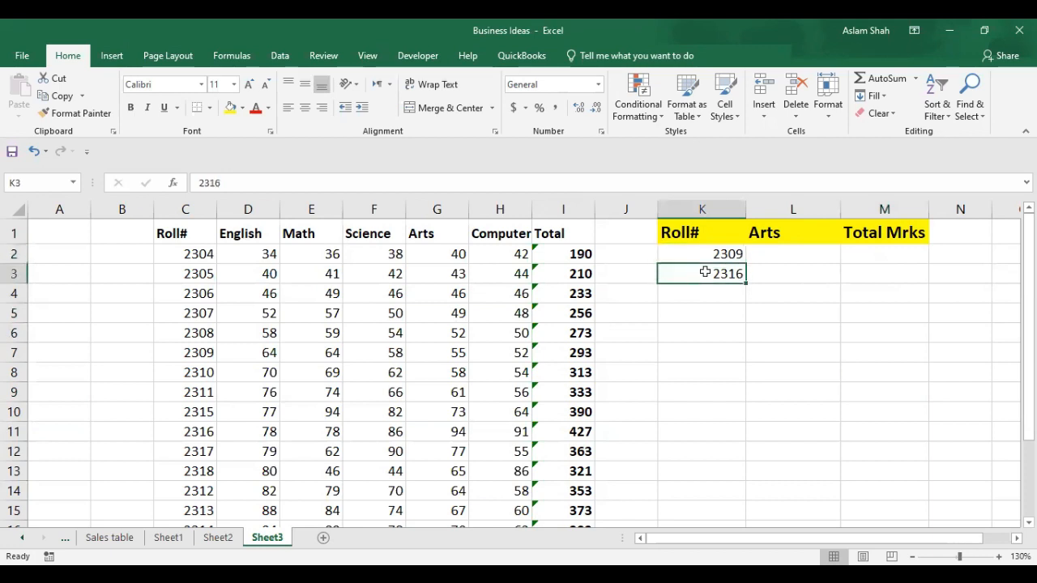
left_click(701, 255)
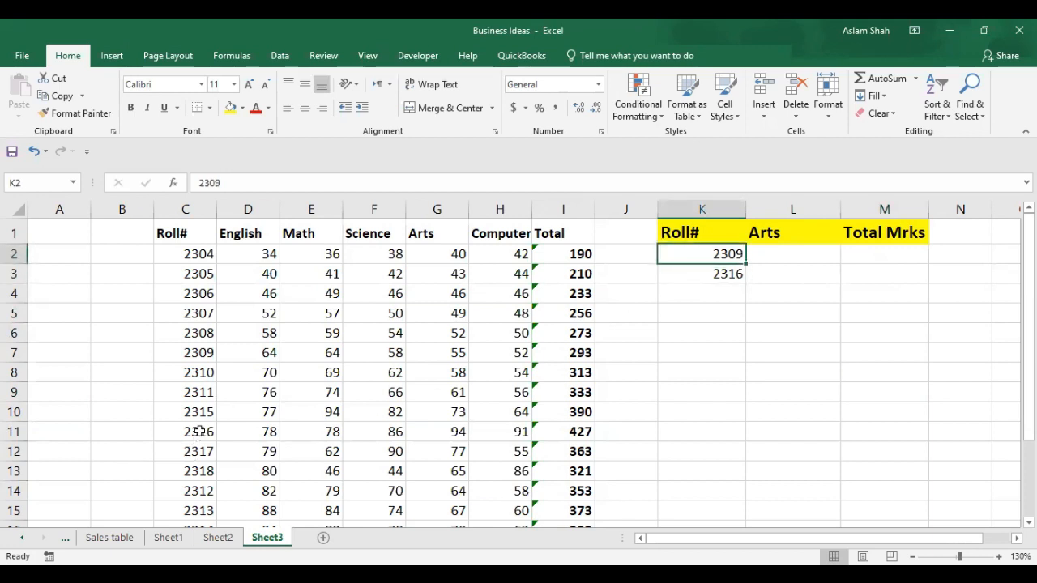
left_click(203, 354)
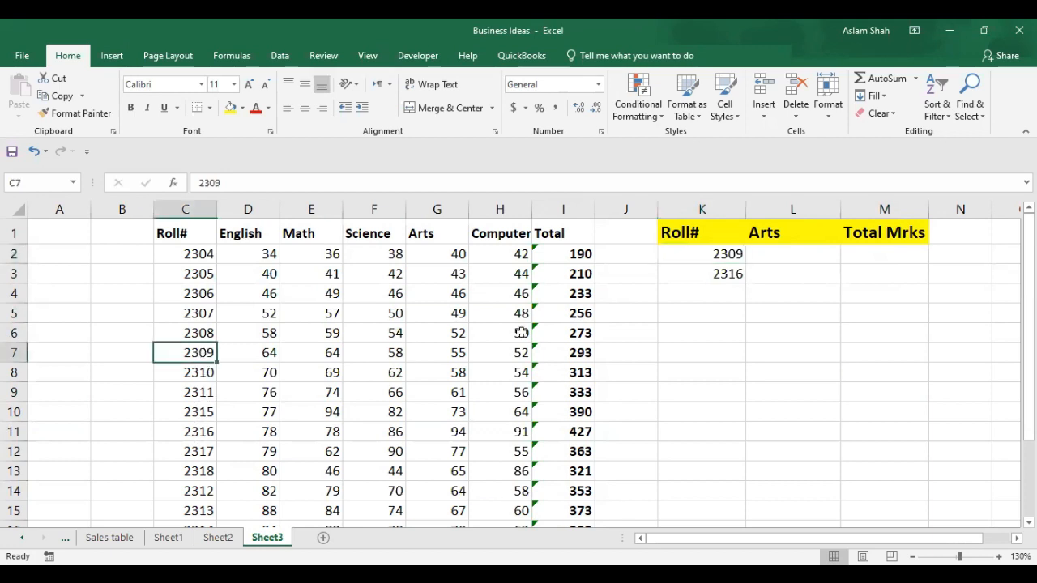
left_click(698, 276)
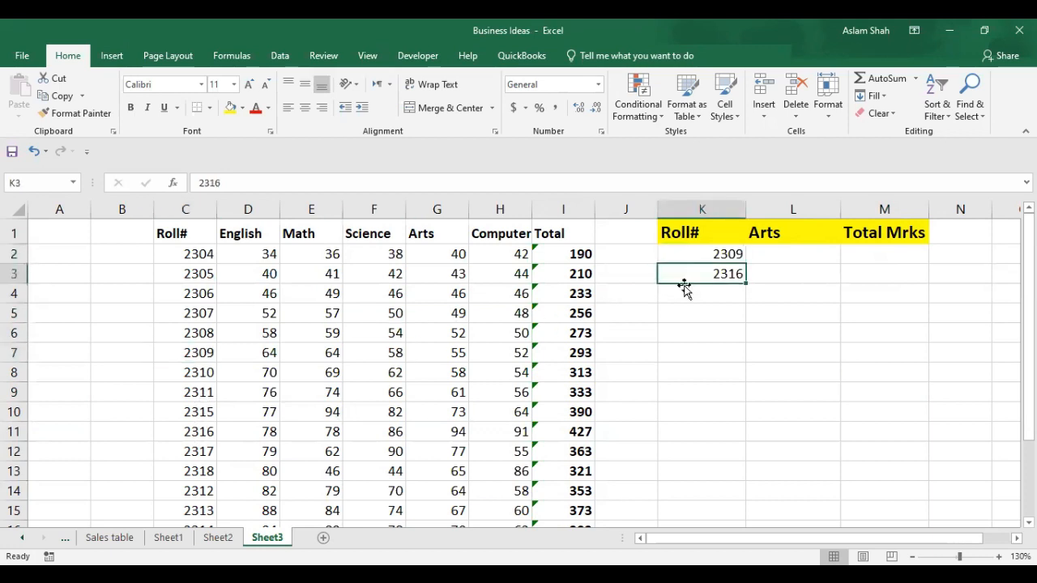
left_click(202, 434)
left_click(772, 252)
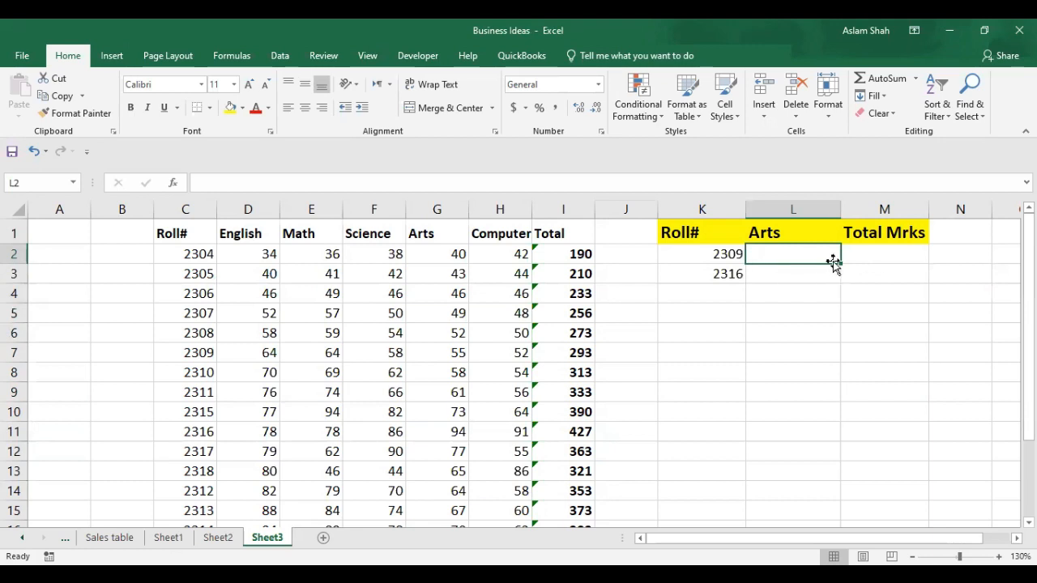
left_click(878, 236)
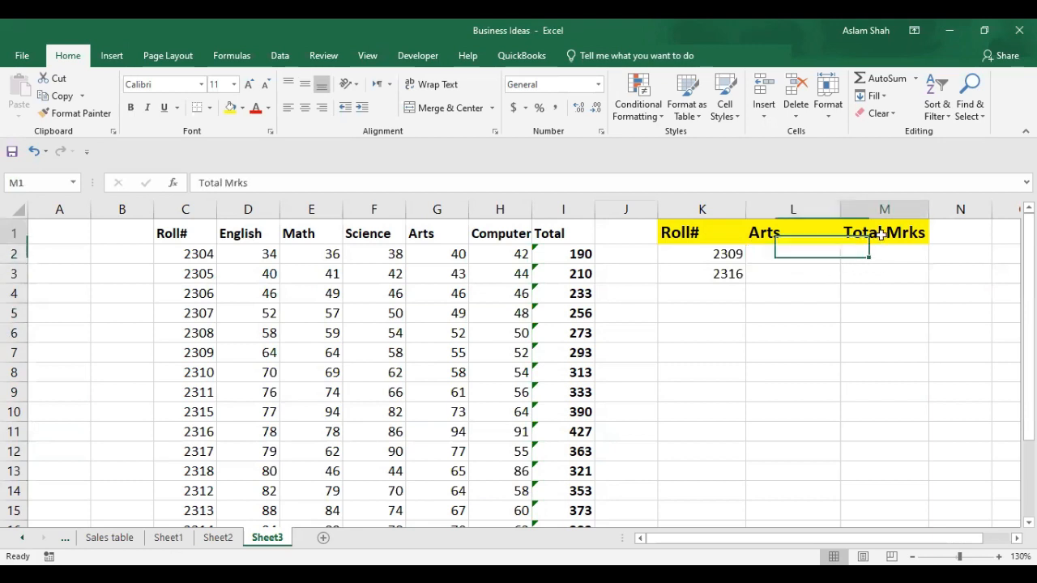
Start a VLOOKUP formula in cell L2 with C7, the roll number 2309 in the marks table, as lookup value.
left_click(797, 254)
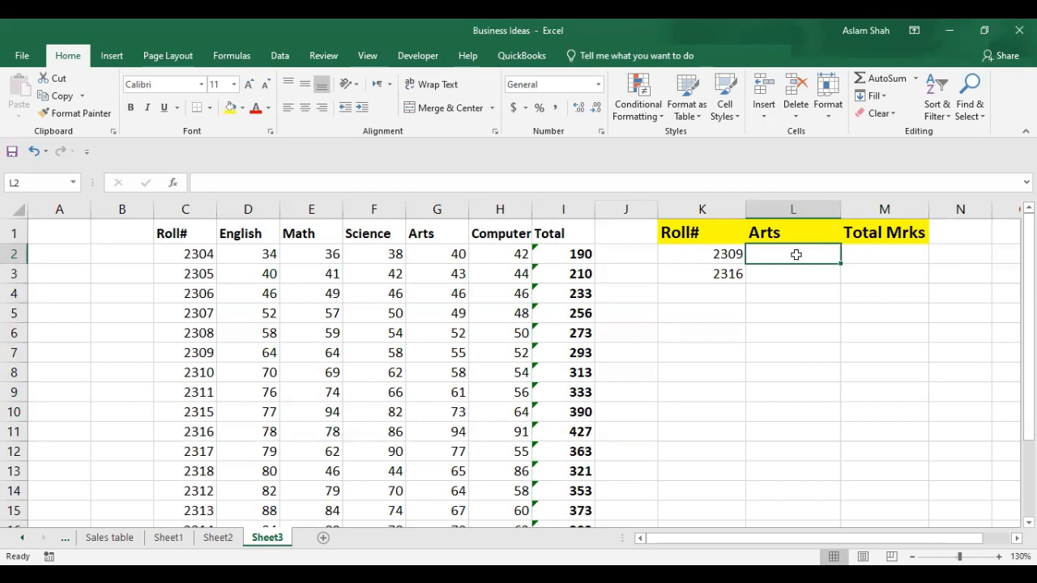
type("=")
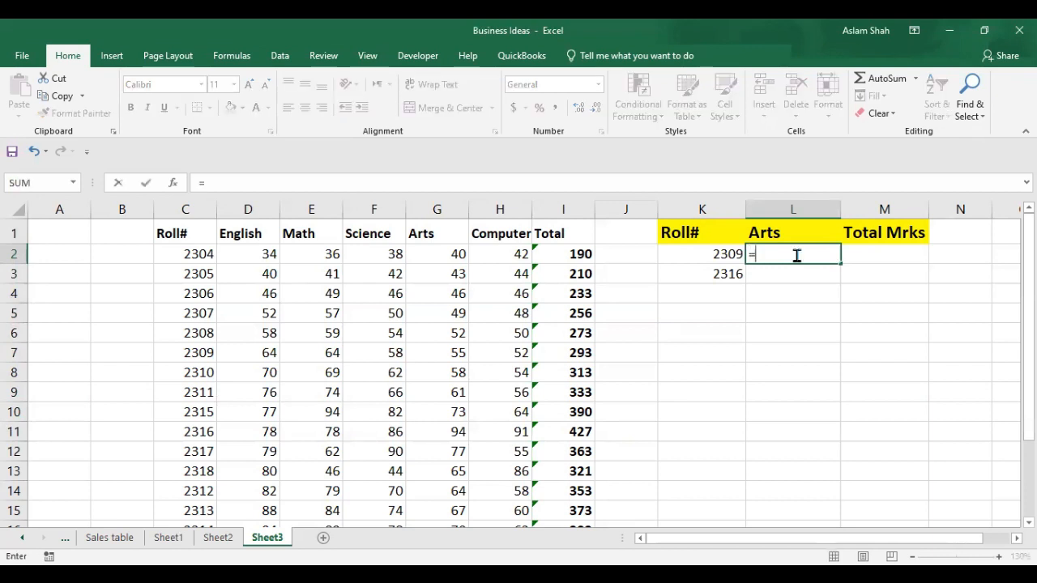
type("vlo")
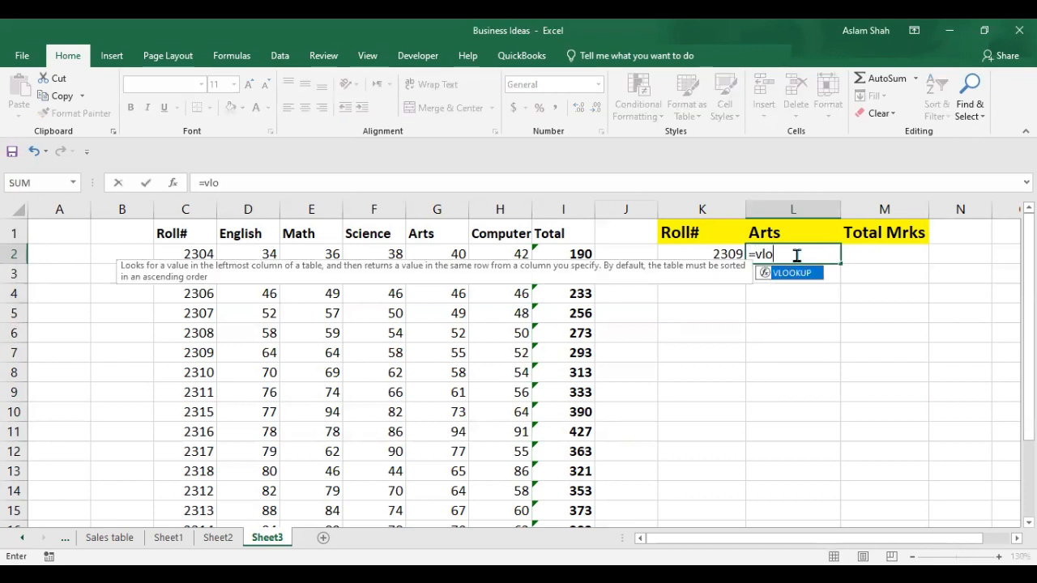
key("Tab")
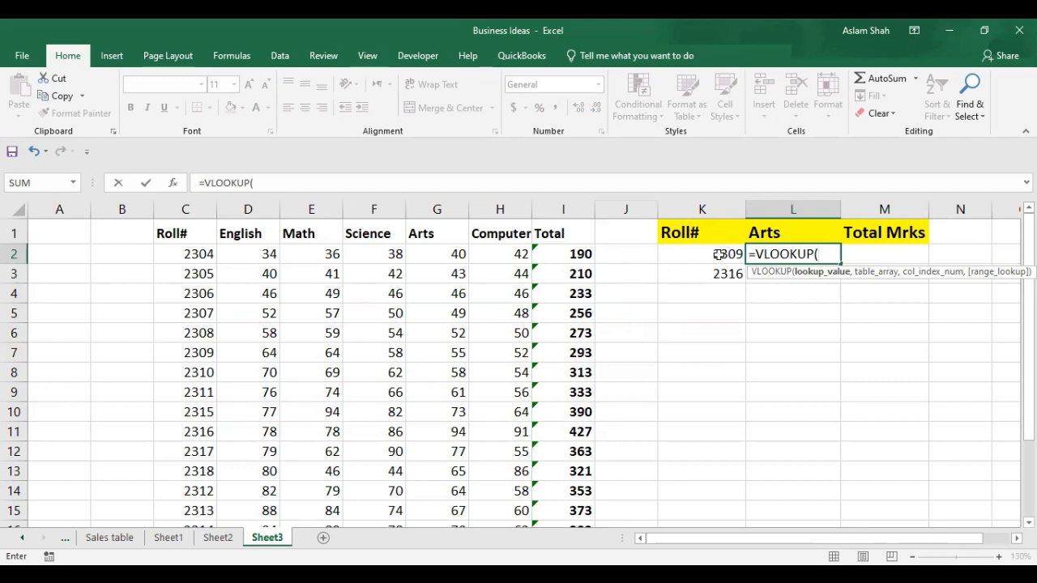
left_click(189, 352)
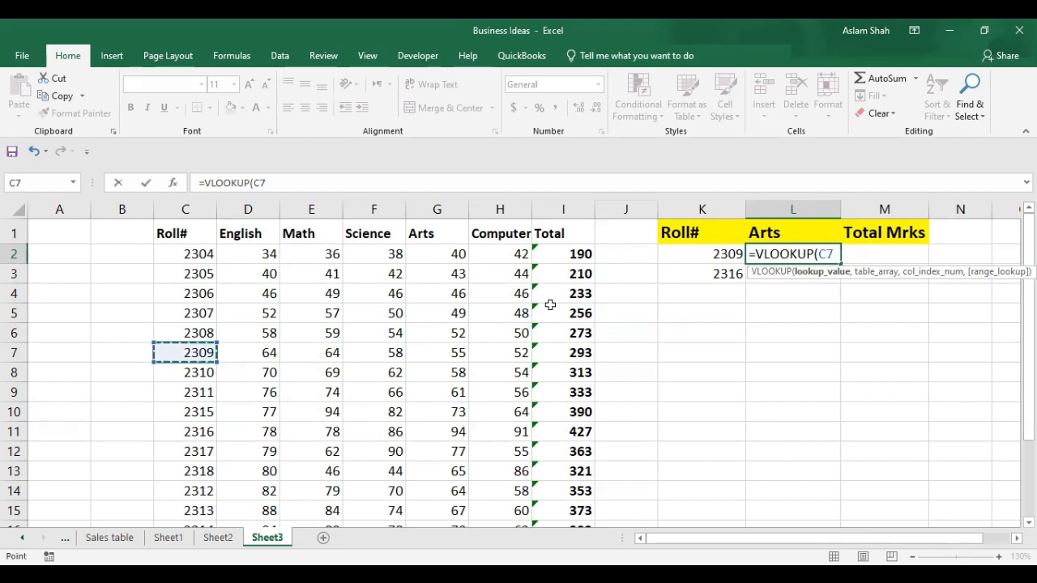
type(",")
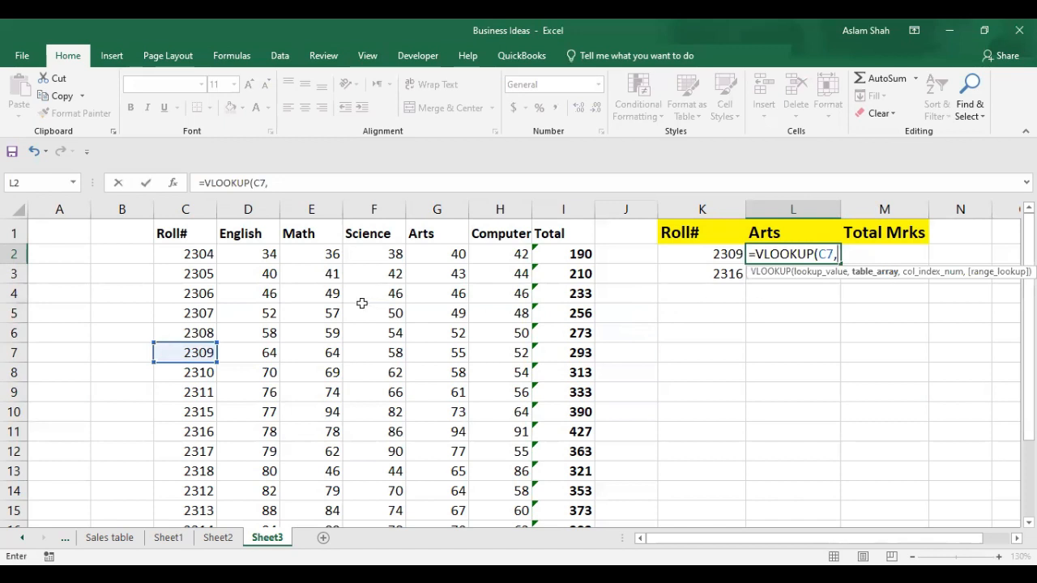
Use the marks data in C2:I16 as the table array of the VLOOKUP formula.
left_click_drag(168, 254, 215, 276)
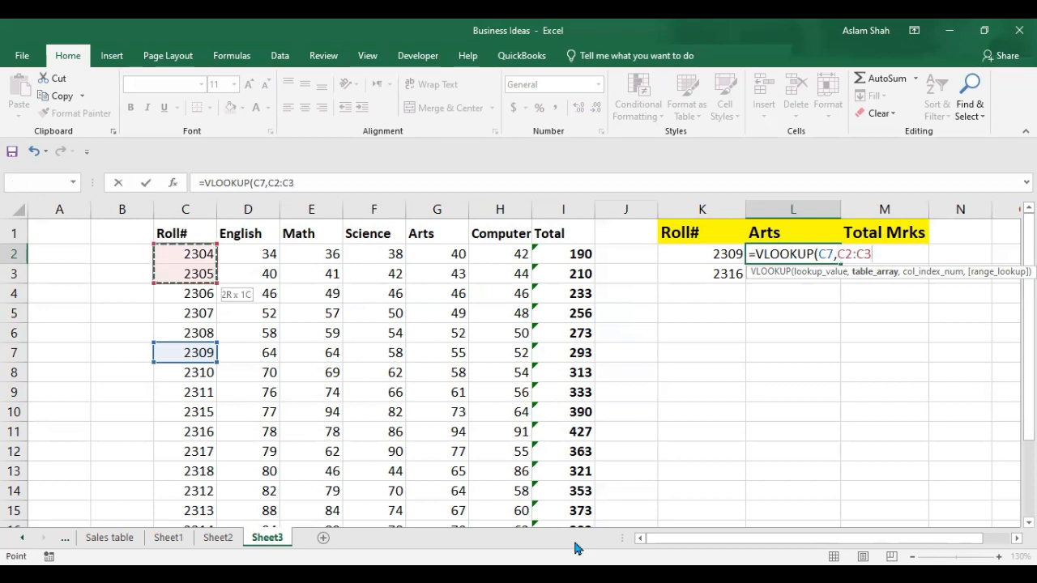
left_click_drag(575, 543, 565, 482)
scroll(673, 424, "up", 1)
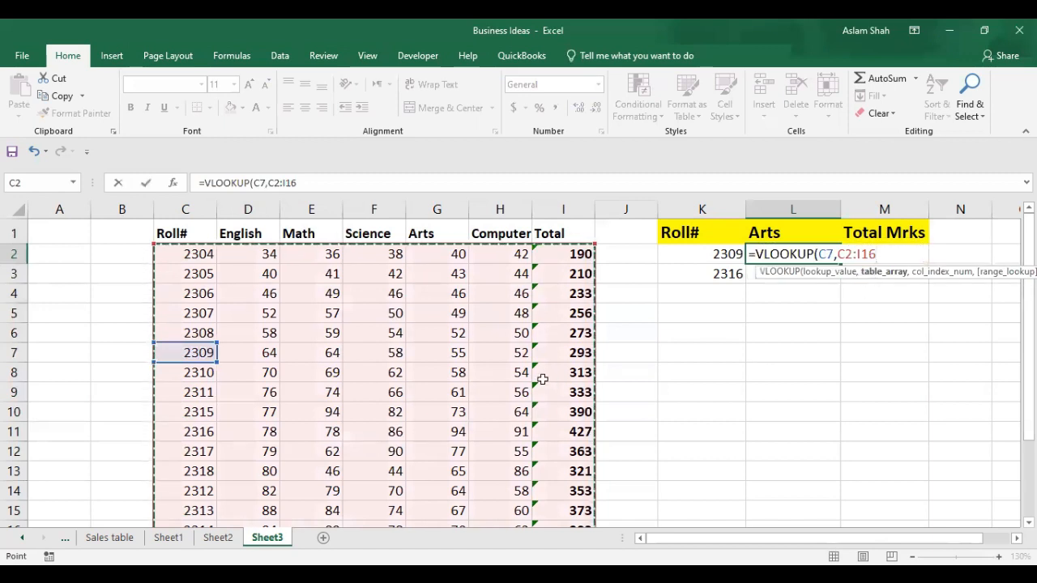
type(",")
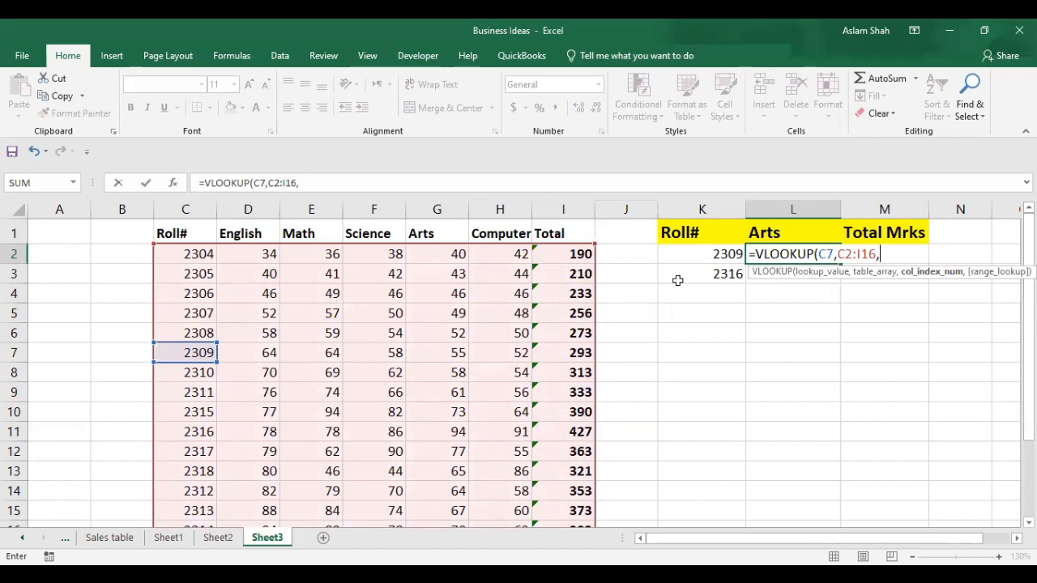
Complete the VLOOKUP formula in L2 with column index 5 and FALSE for an exact match.
type("5,")
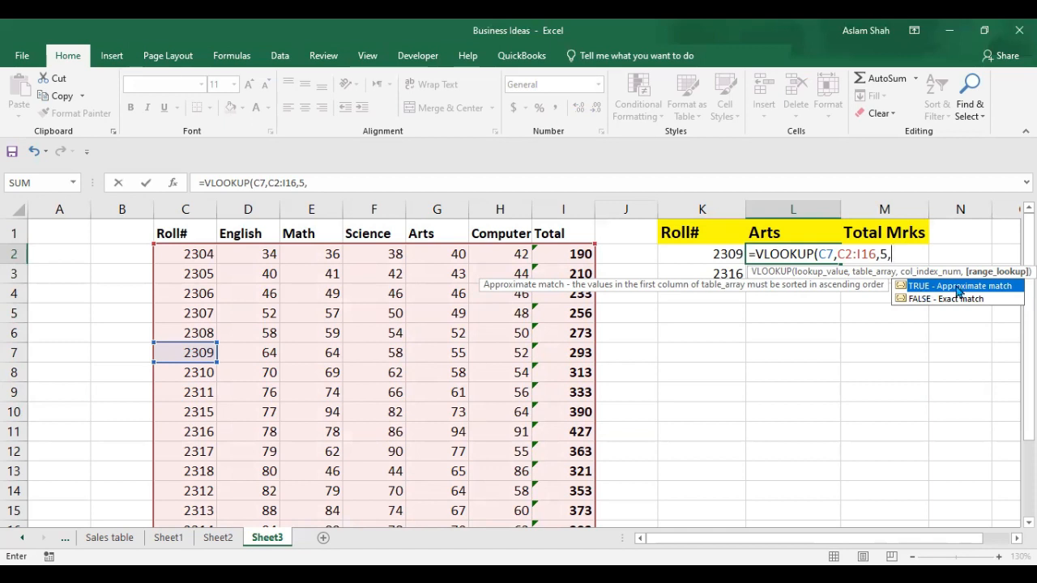
left_click(921, 300)
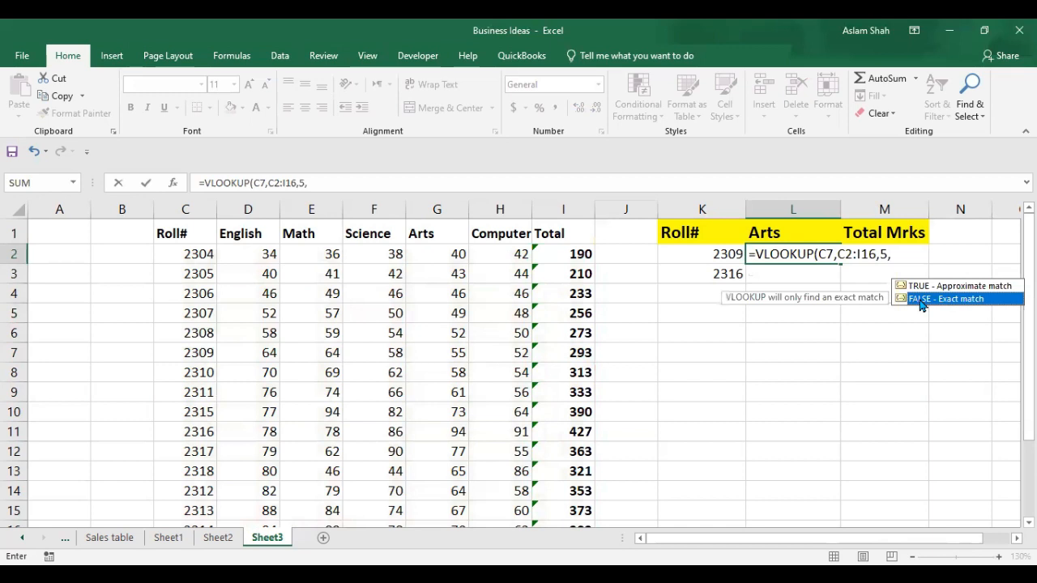
double_click(918, 298)
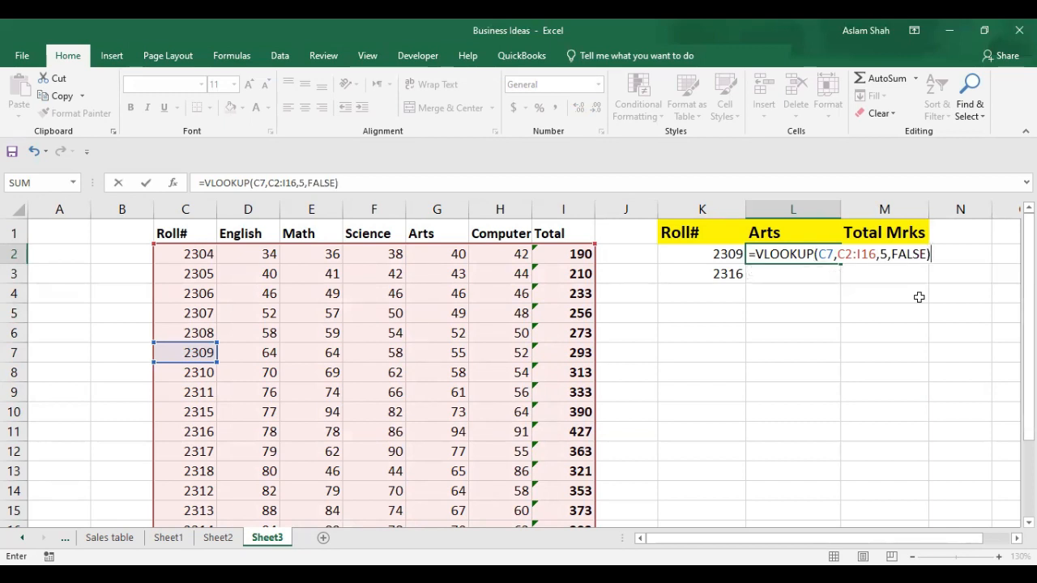
key("Return")
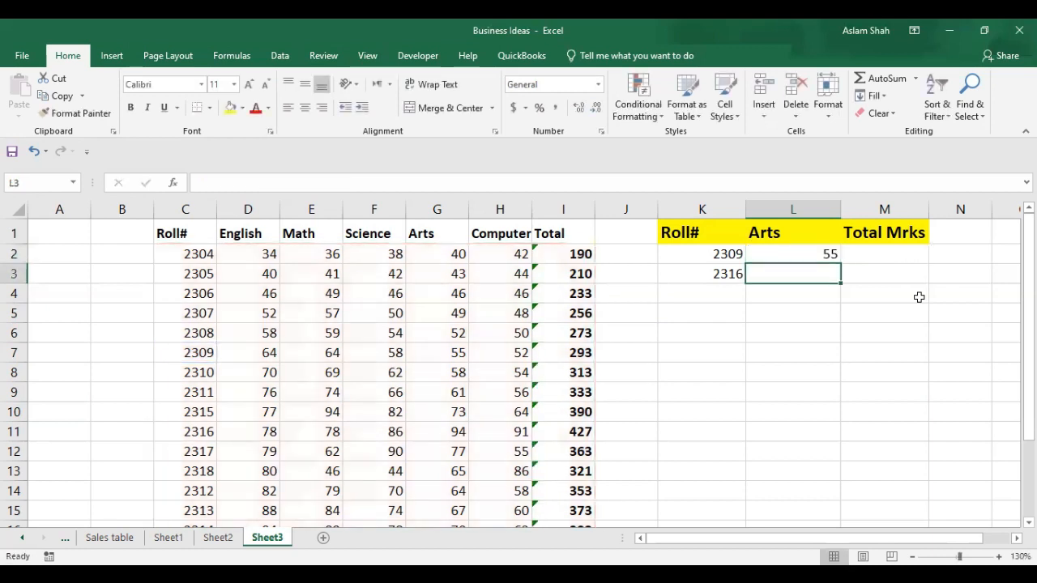
left_click(781, 254)
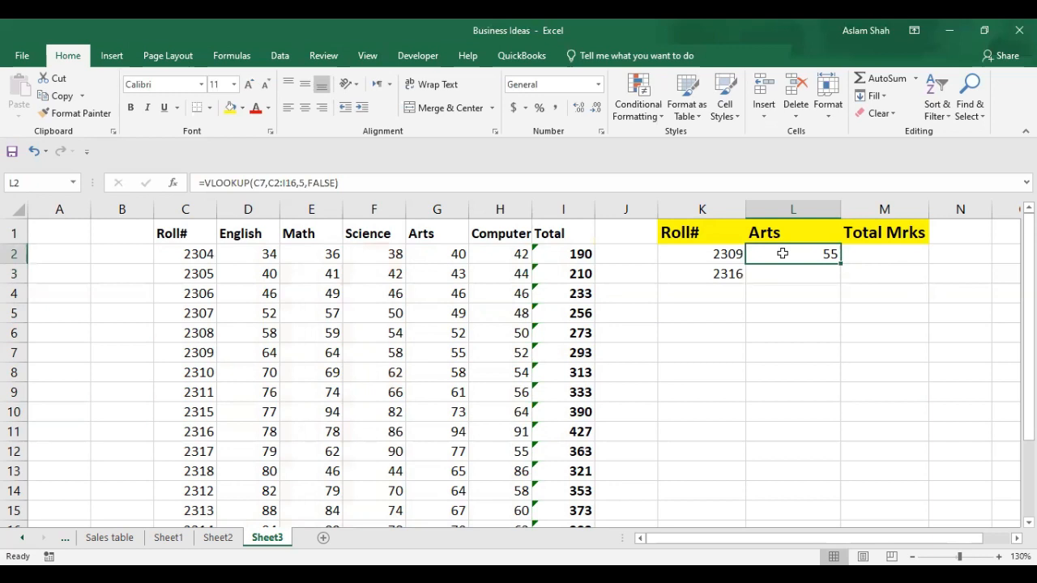
left_click(732, 255)
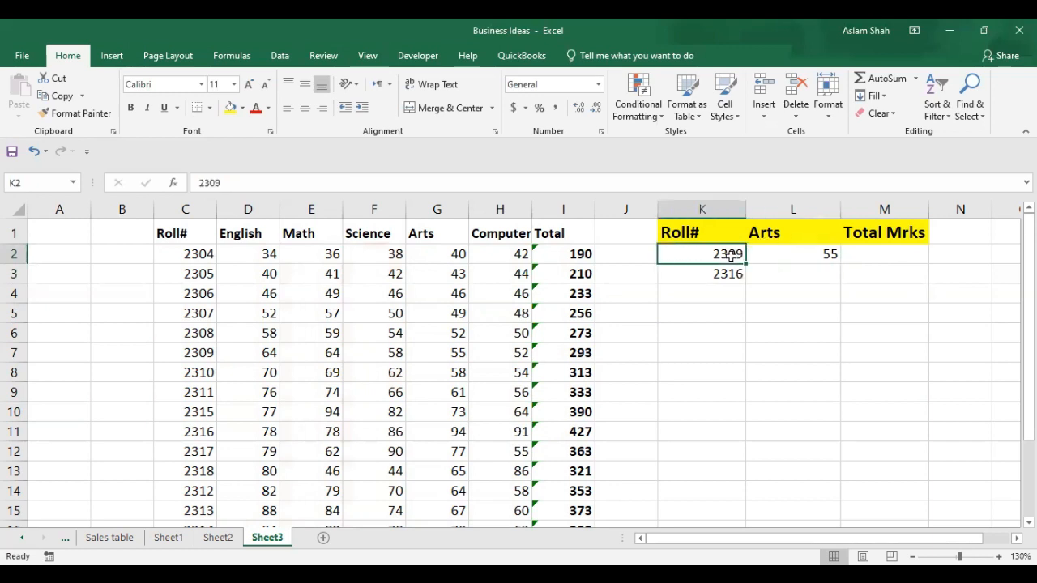
left_click(789, 256)
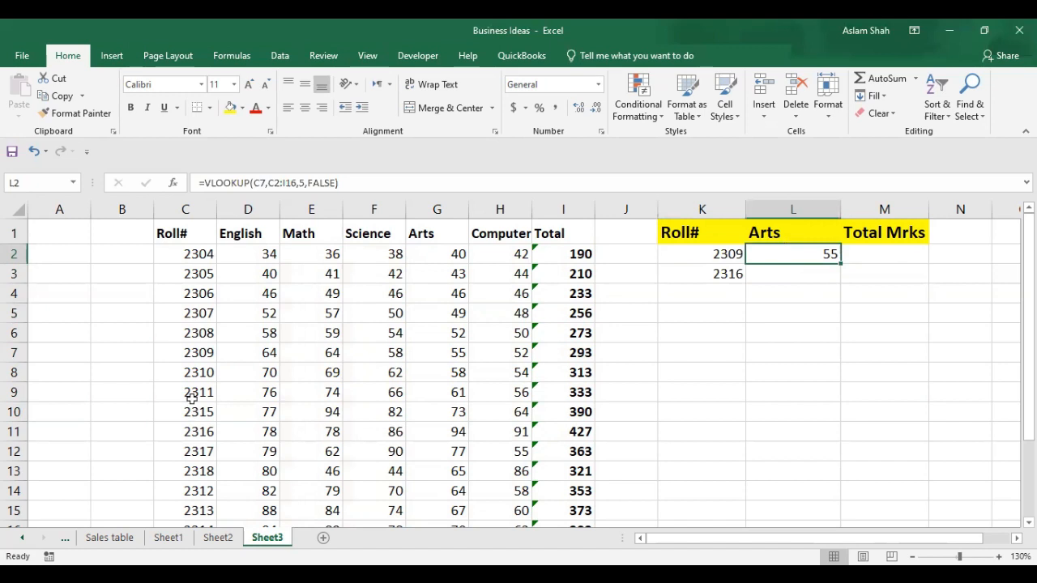
Compare the Arts result in L2 with the Arts mark of roll number 2309 in the marks table.
left_click(194, 356)
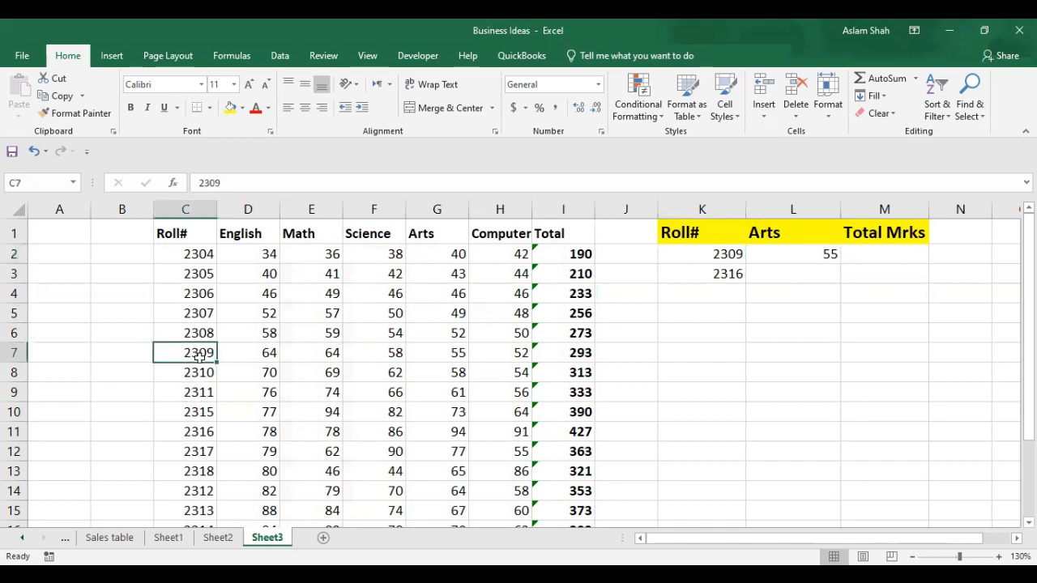
left_click(429, 358)
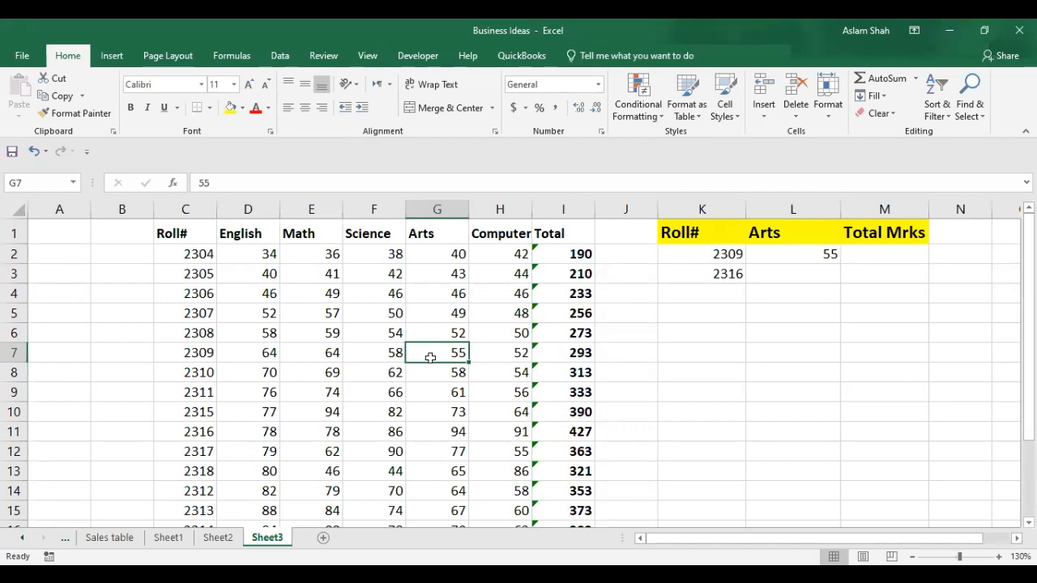
Start a VLOOKUP formula in cell M2 under Total Mrks with C7 as the lookup value.
left_click(875, 252)
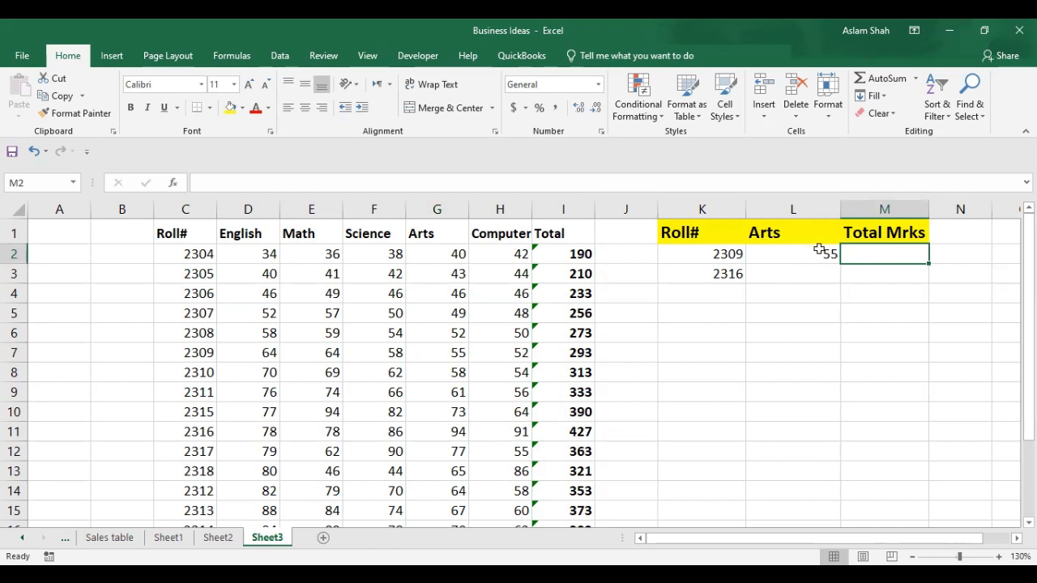
type("=")
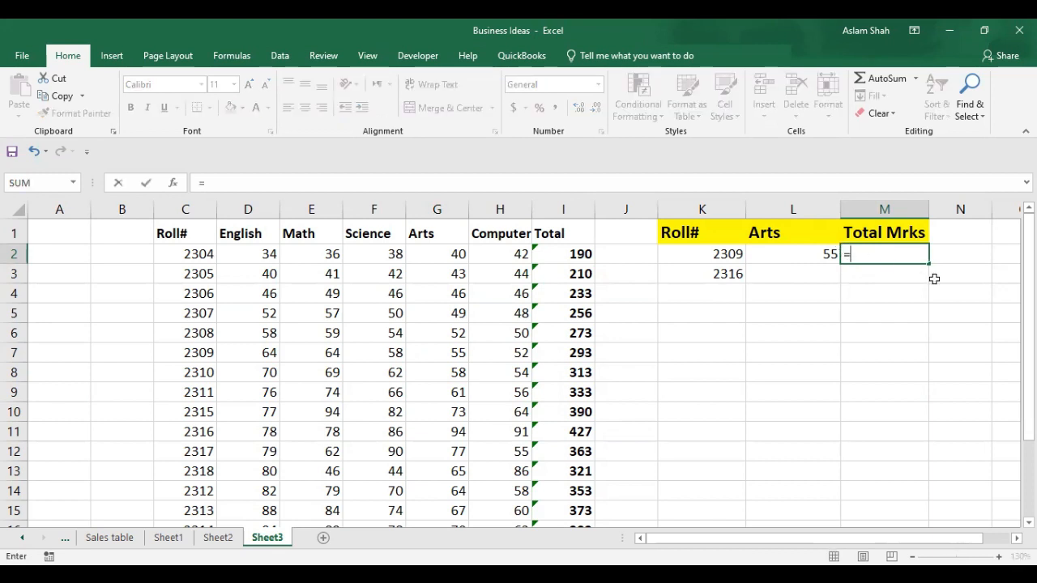
type("vlo")
key("Tab")
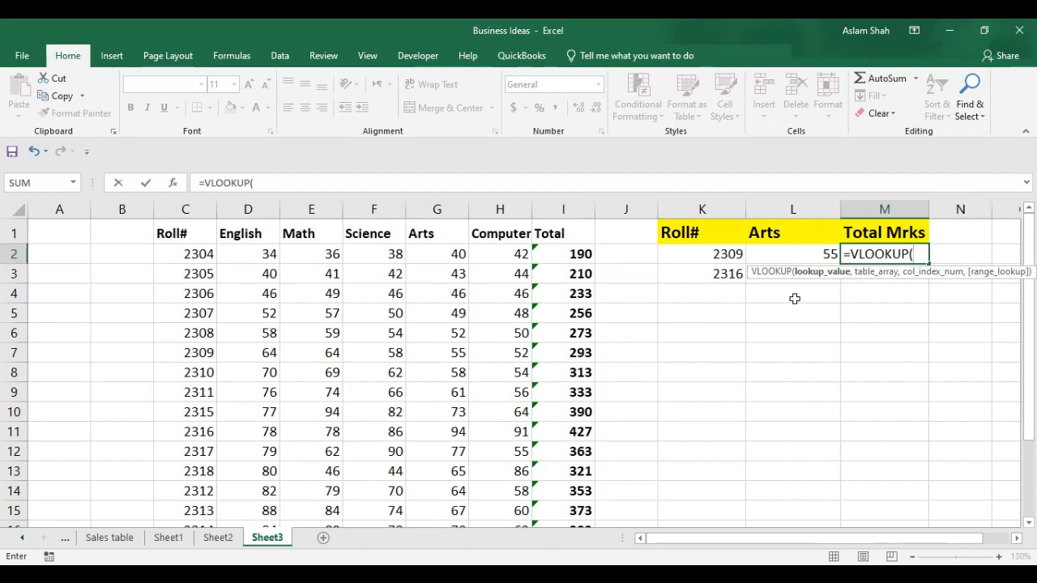
type("c7")
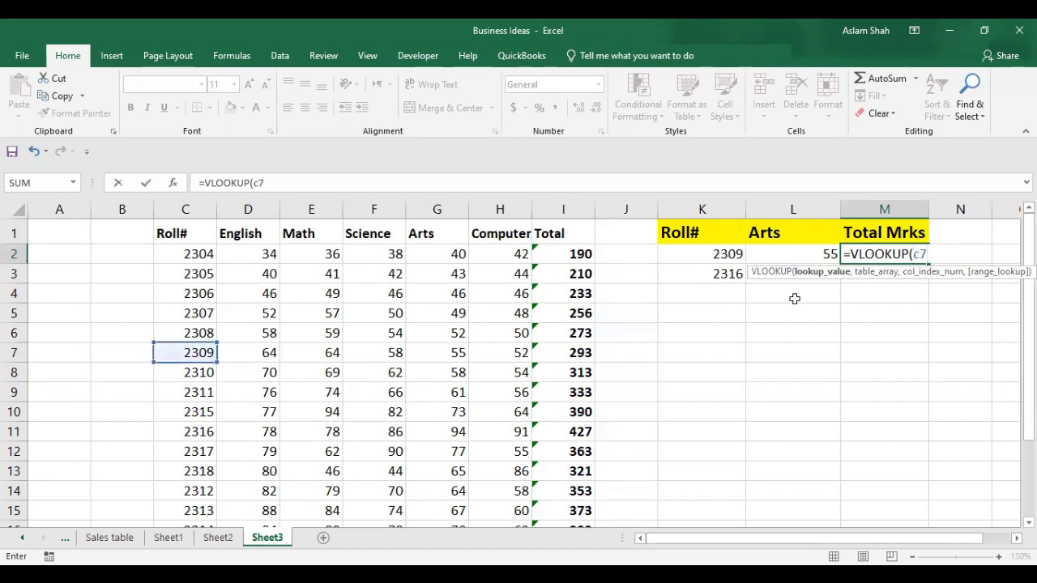
key("BackSpace")
key("BackSpace")
type("C")
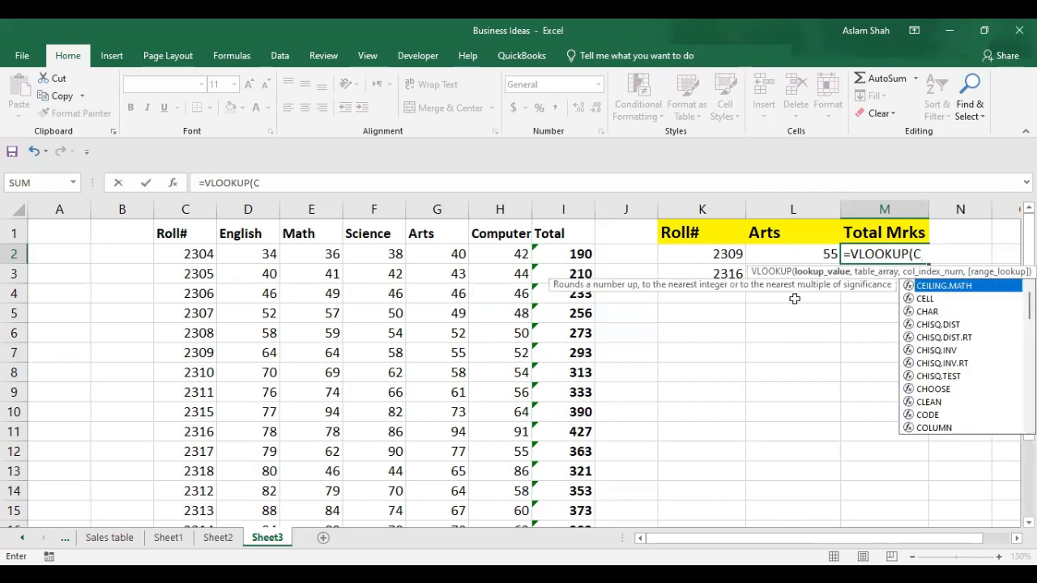
type("7,")
Use C2:I16 as the table array of the VLOOKUP formula in M2.
left_click(176, 251)
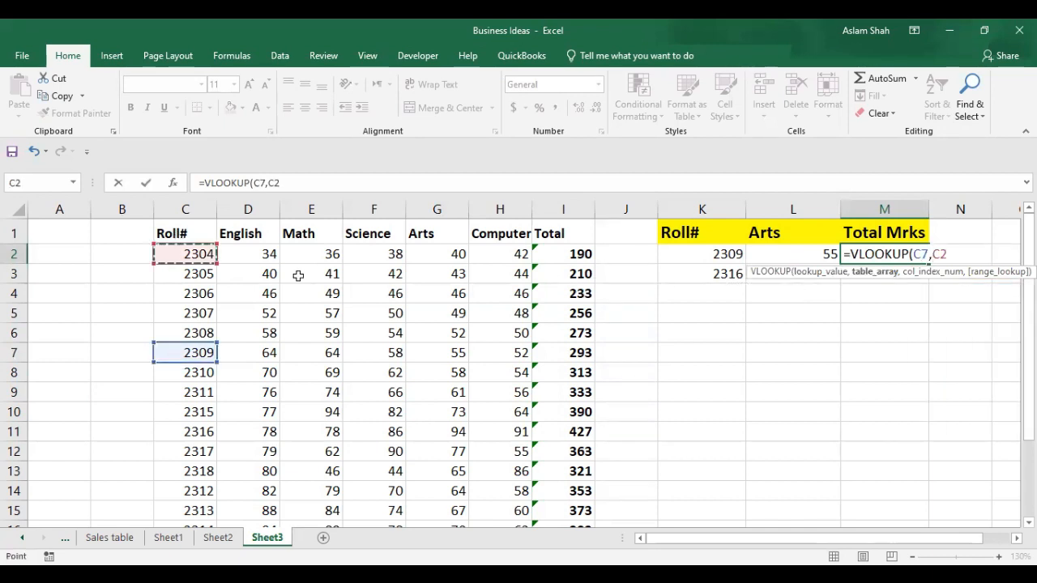
key("ctrl+shift+Right")
key("ctrl+shift+Down")
scroll(631, 379, "up", 1)
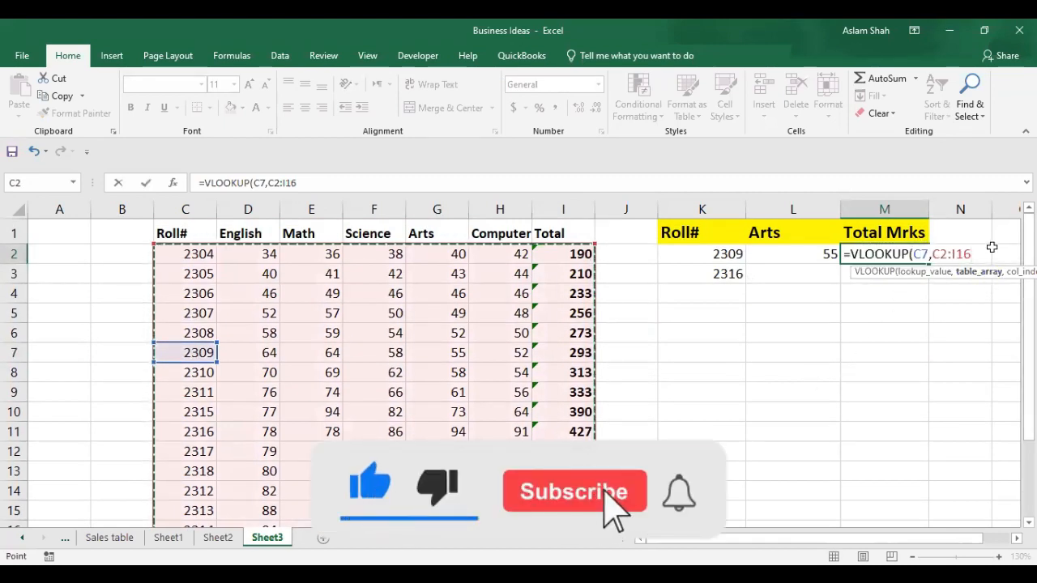
Complete the VLOOKUP formula in M2 with column index 7 and FALSE for an exact match.
type(",7")
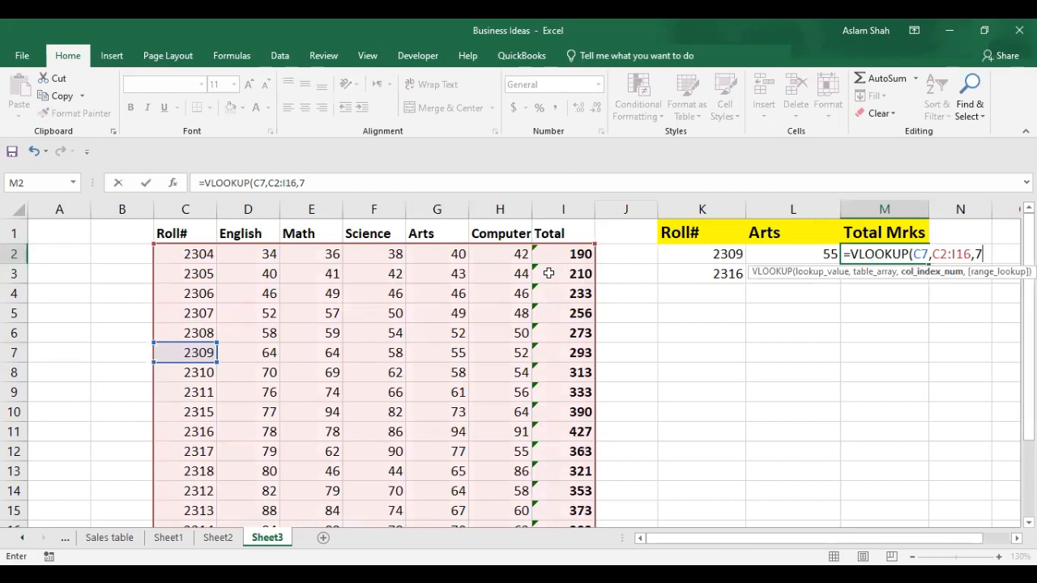
type(",")
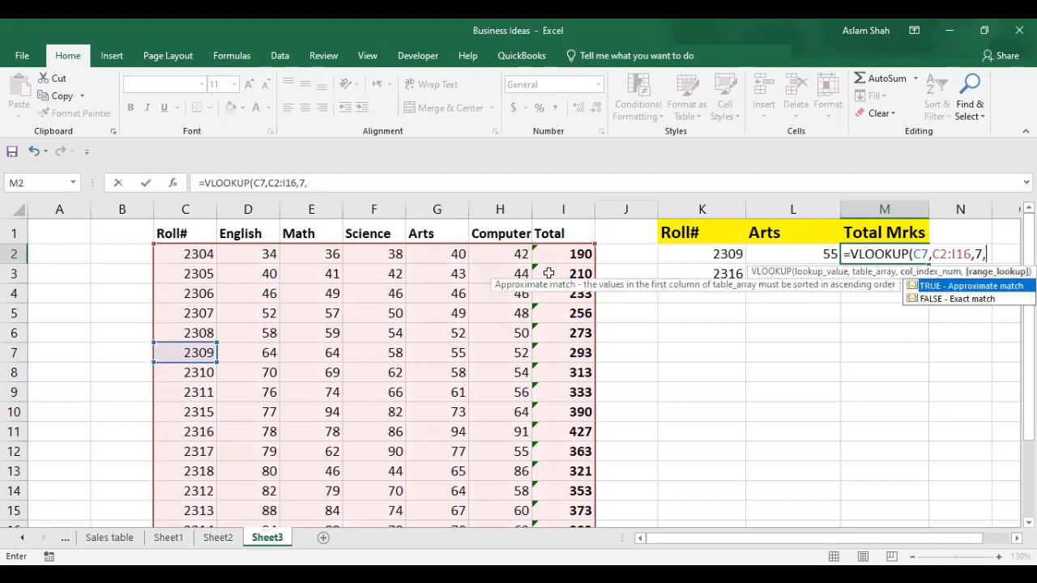
left_click(931, 299)
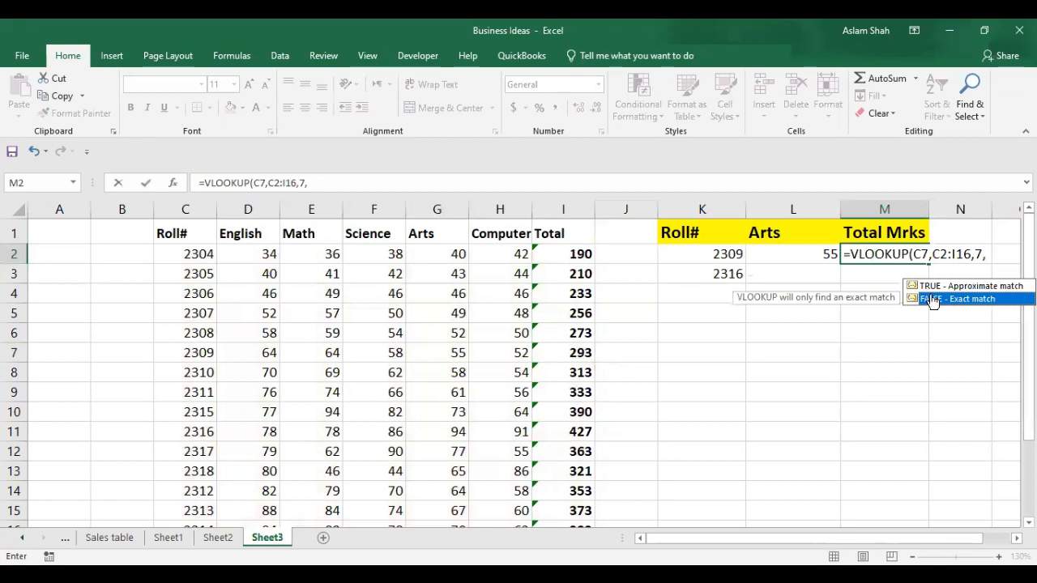
double_click(932, 299)
key("Tab")
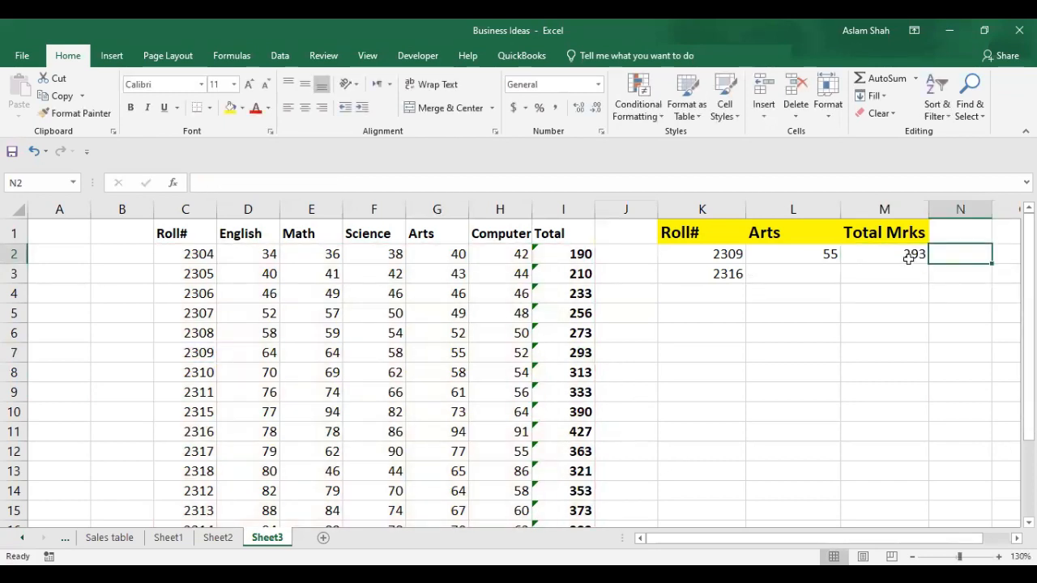
Widen the Total Mrks column M and review the VLOOKUP formula in M2 without changing it.
double_click(909, 257)
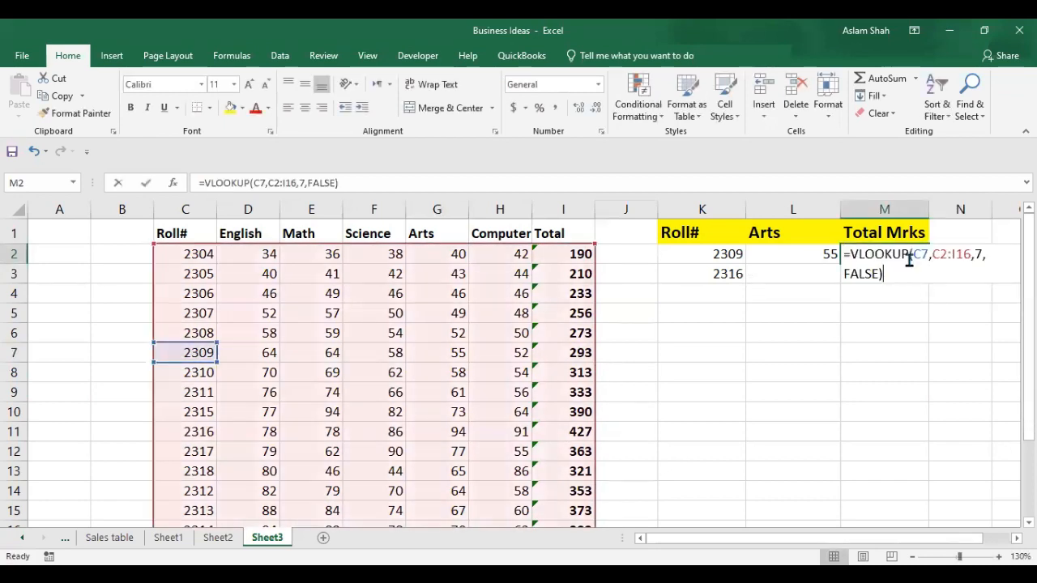
left_click(927, 210)
left_click_drag(929, 212, 980, 218)
double_click(936, 252)
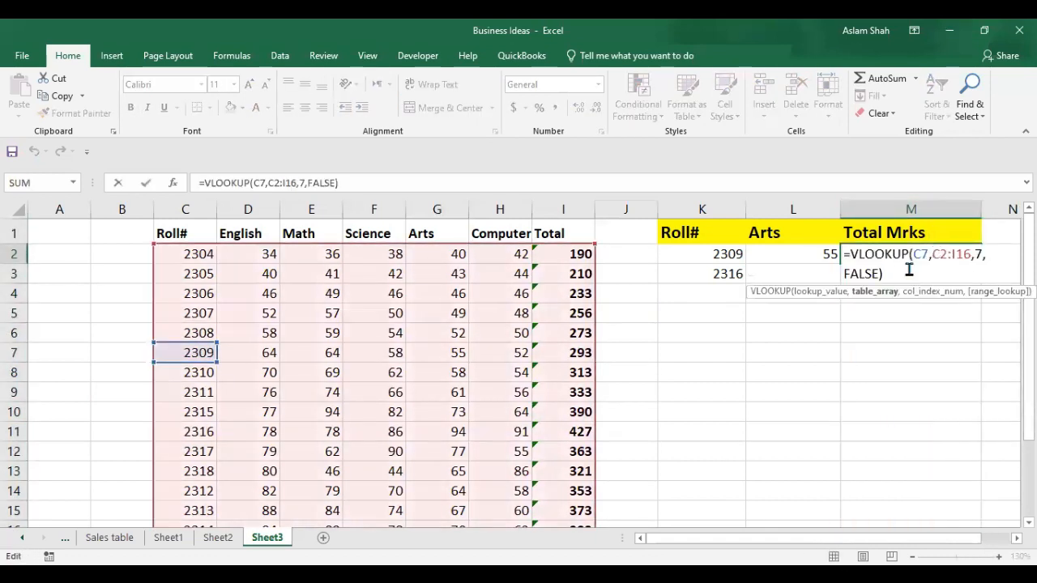
left_click(909, 269)
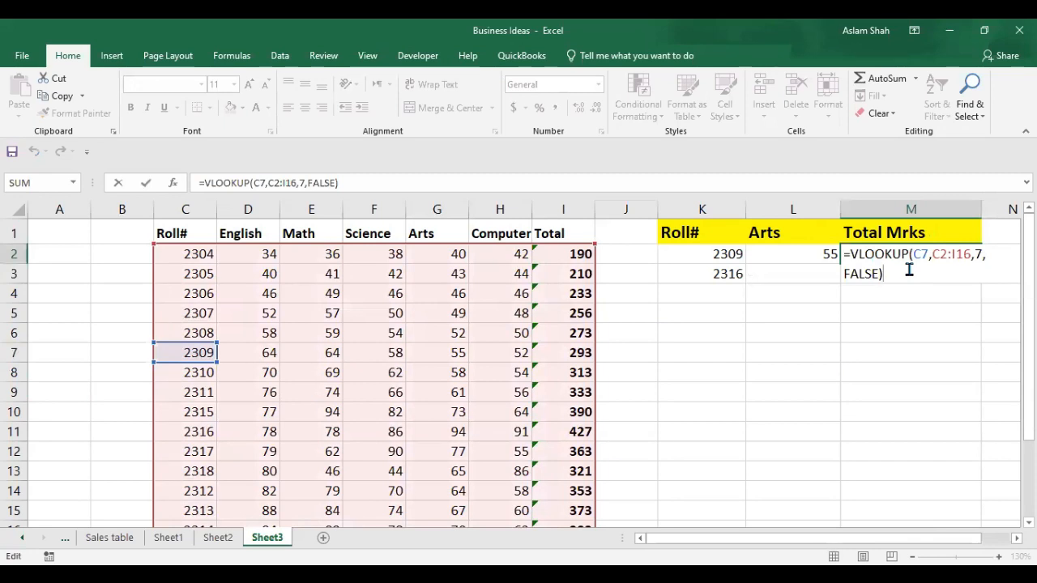
key("Return")
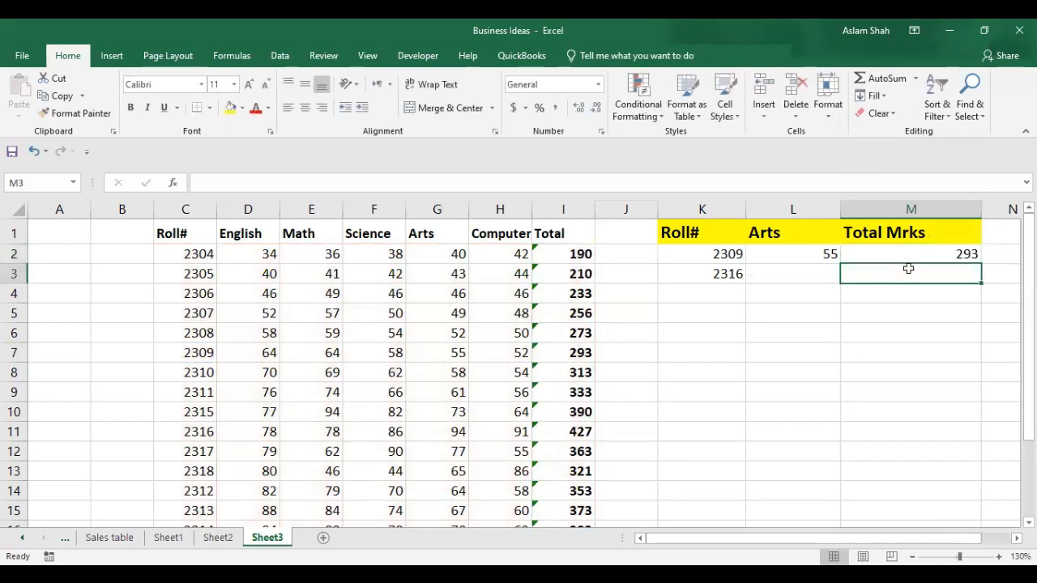
Compare the total in M2 with the Total entry of roll number 2309 in the marks table.
left_click(911, 252)
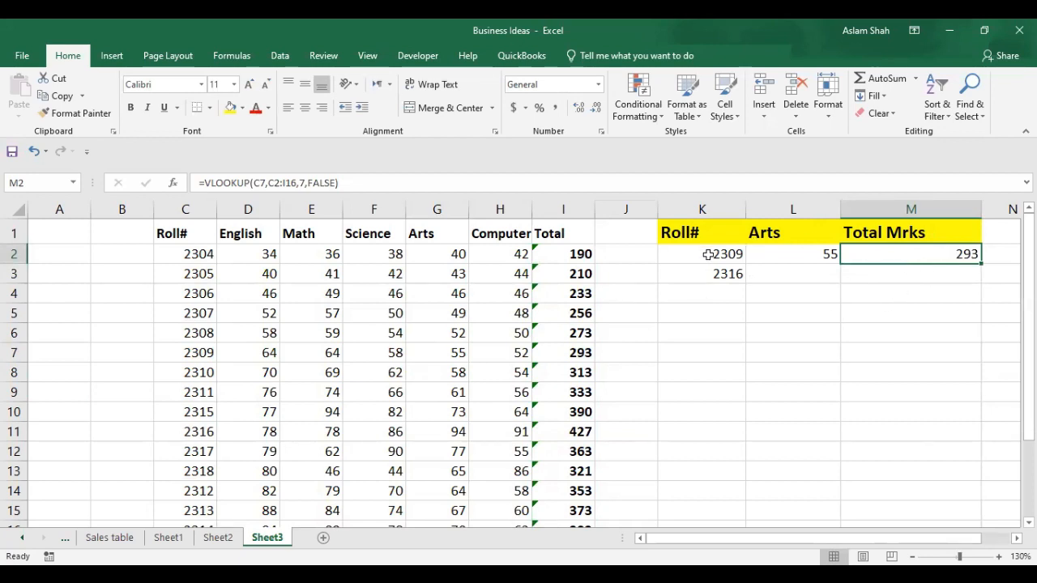
left_click(194, 354)
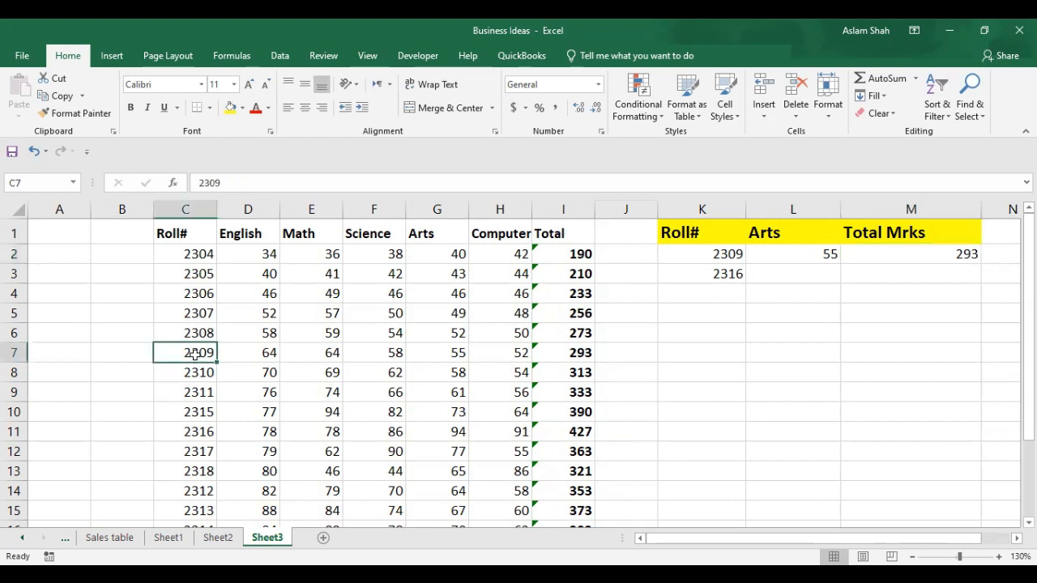
left_click(574, 356)
left_click(960, 255)
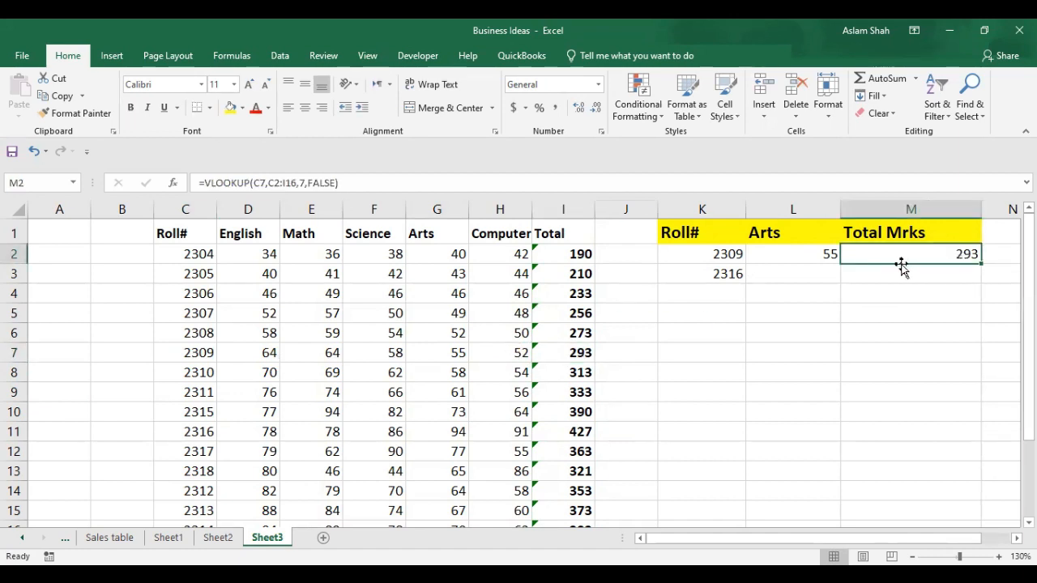
Widen the Arts column L to make room for the formula of the second roll number, 2316.
left_click(783, 273)
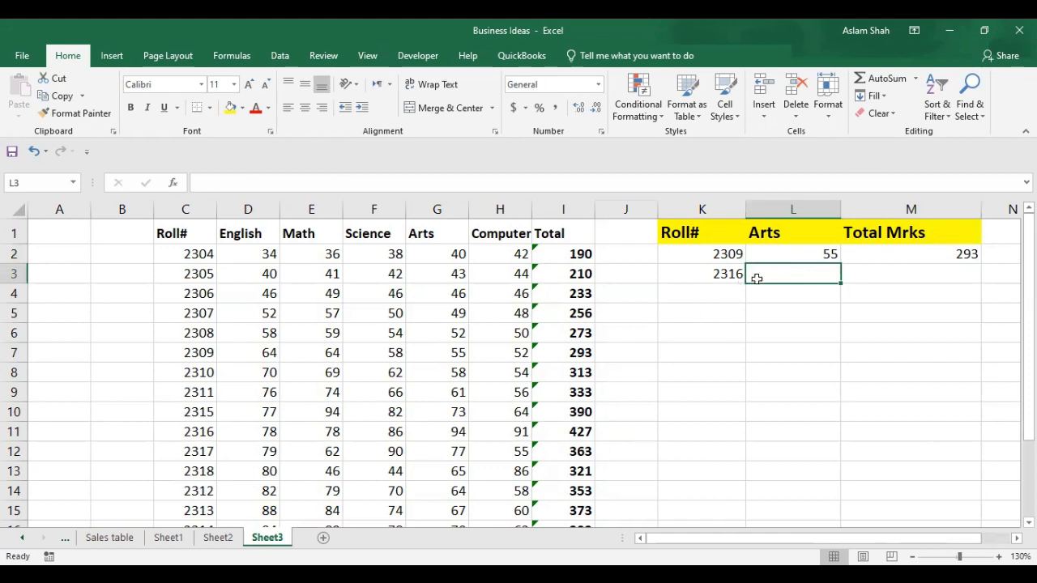
left_click(709, 274)
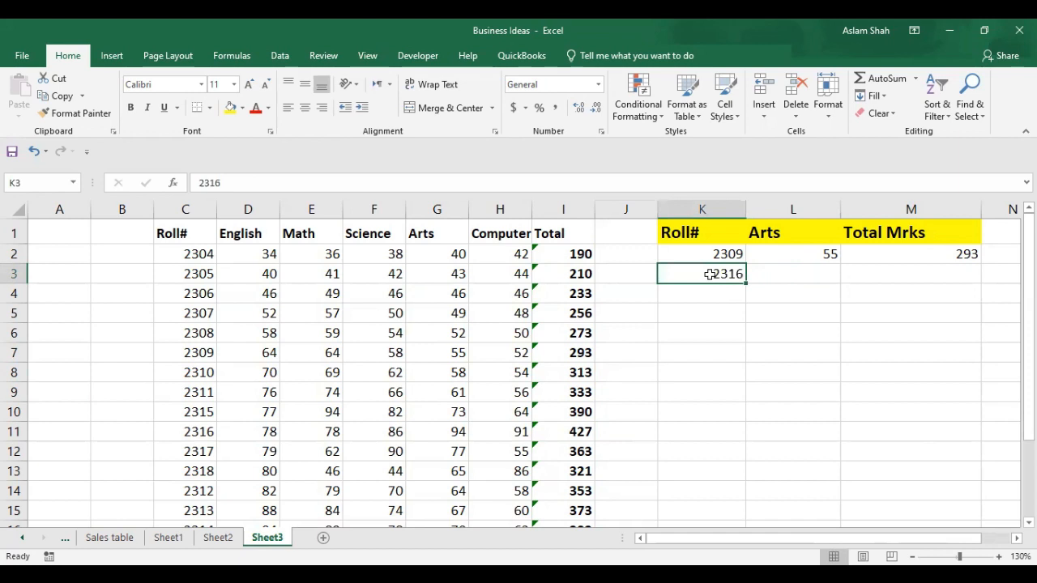
left_click(791, 273)
double_click(918, 275)
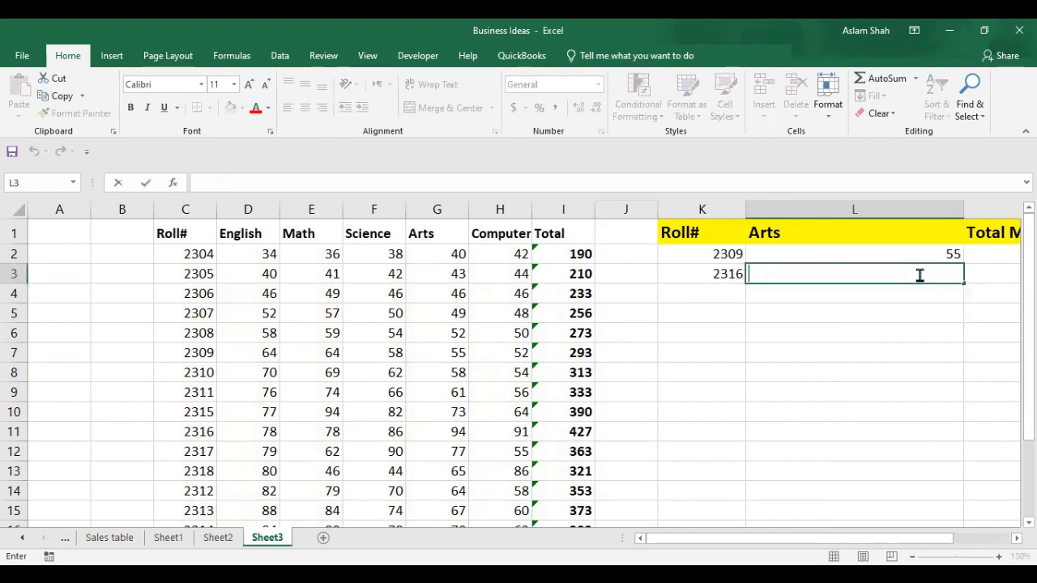
Copy the full text of the VLOOKUP formula in L2 and paste it into L3.
double_click(916, 256)
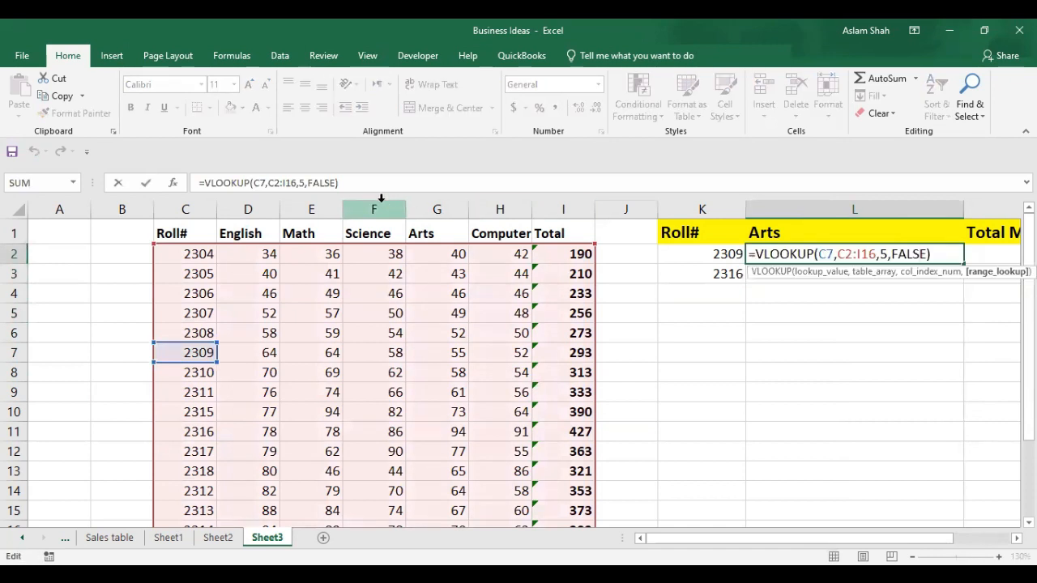
left_click_drag(371, 188, 176, 186)
key("ctrl+c")
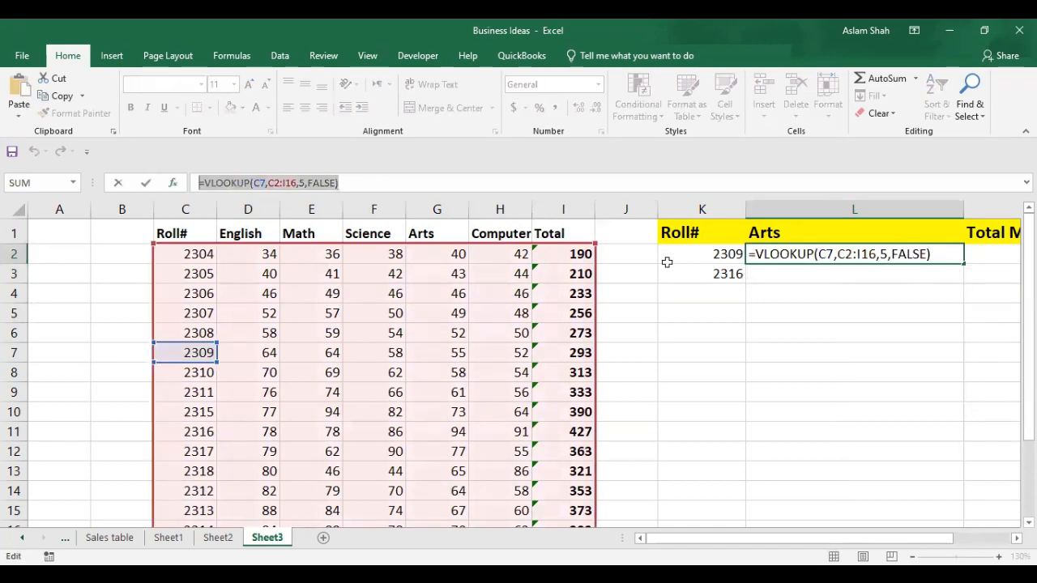
left_click(795, 273)
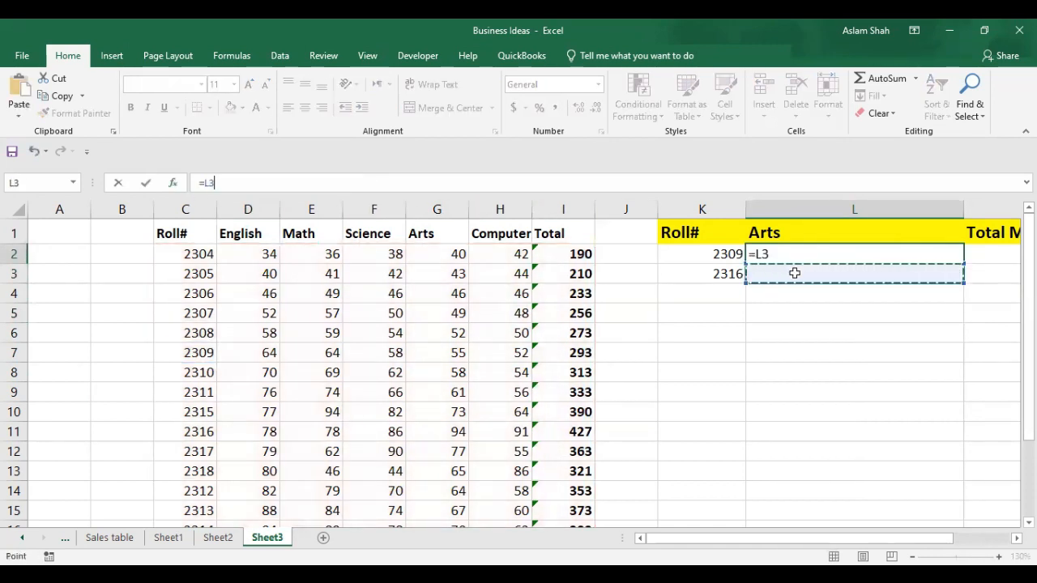
key("Escape")
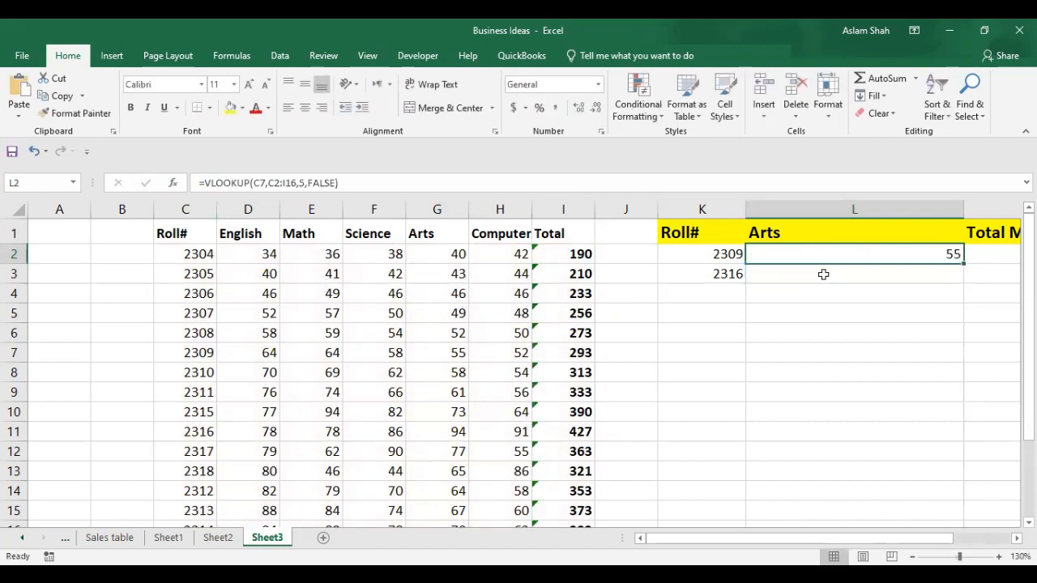
double_click(823, 276)
key("ctrl+v")
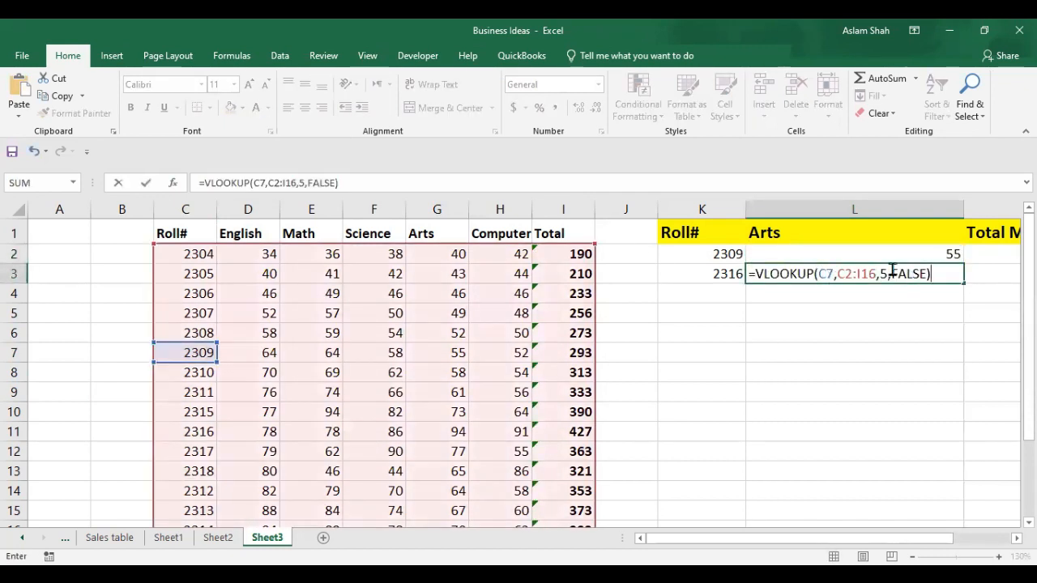
Check the lookup value in the L3 formula and locate roll number 2316 in the marks table.
left_click(856, 274)
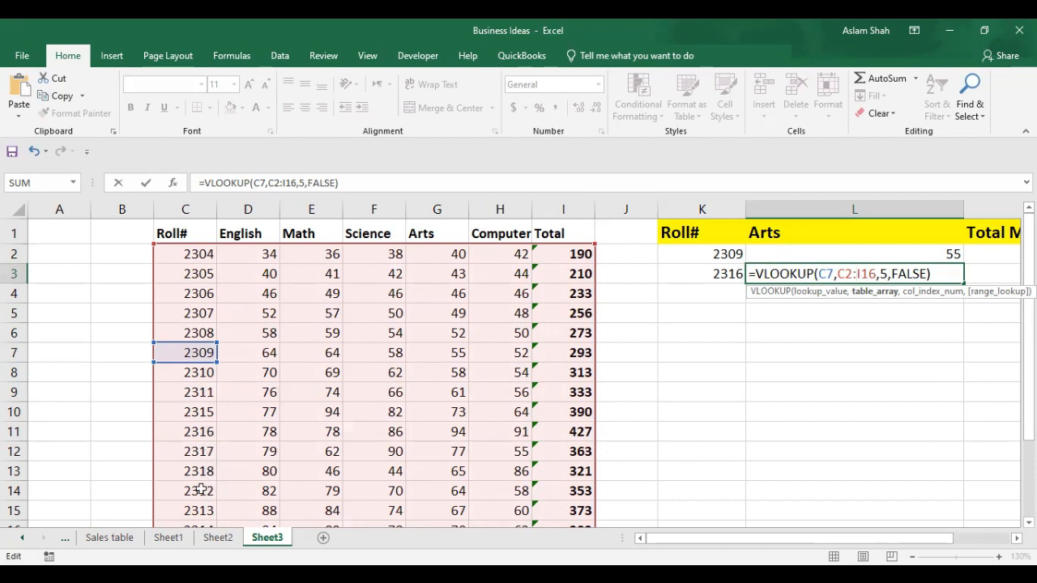
left_click(204, 434)
scroll(204, 433, "down", 2)
scroll(205, 434, "up", 1)
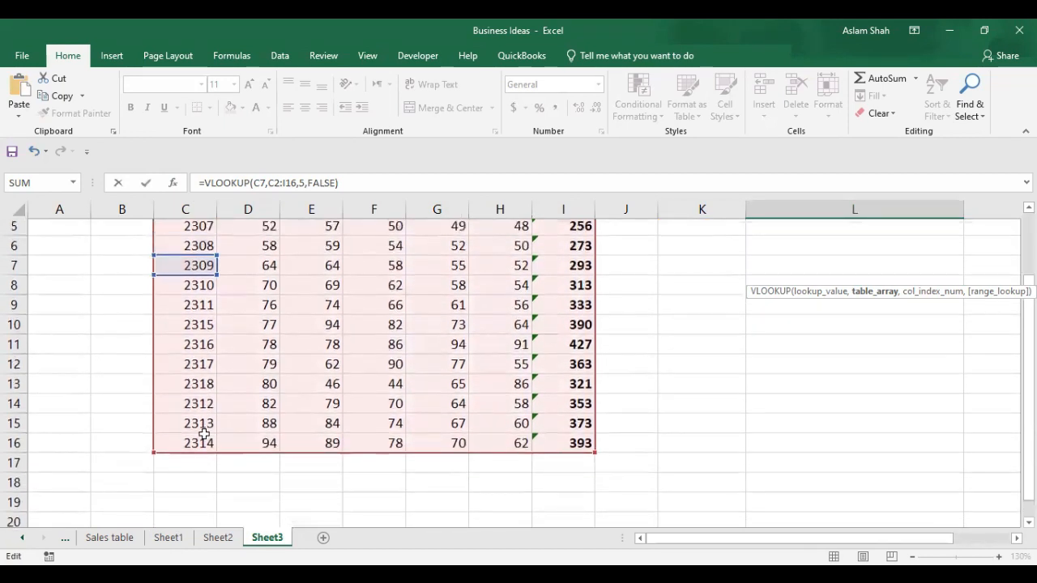
scroll(204, 433, "up", 1)
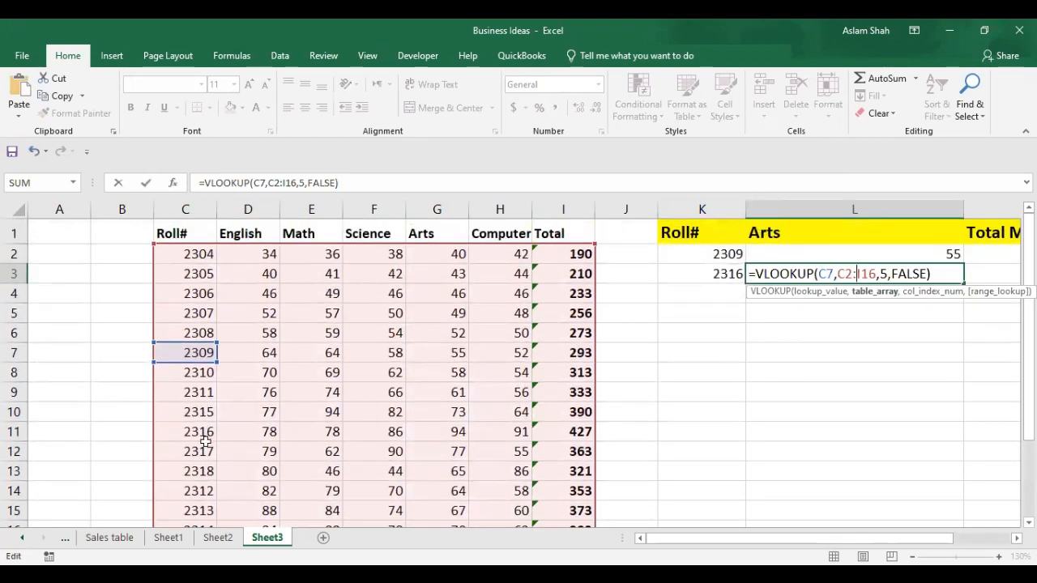
scroll(206, 440, "down", 1)
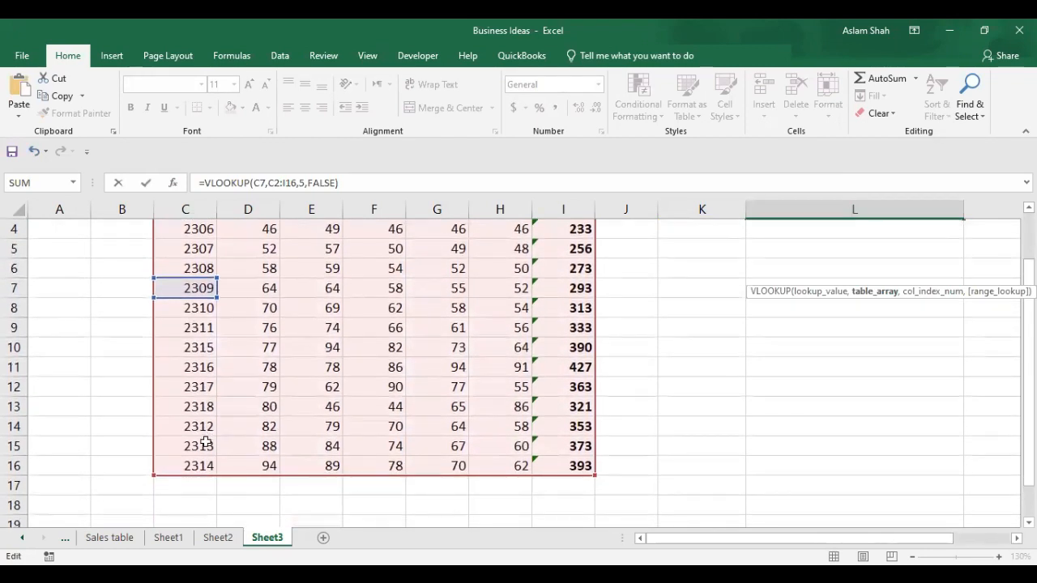
scroll(206, 442, "up", 1)
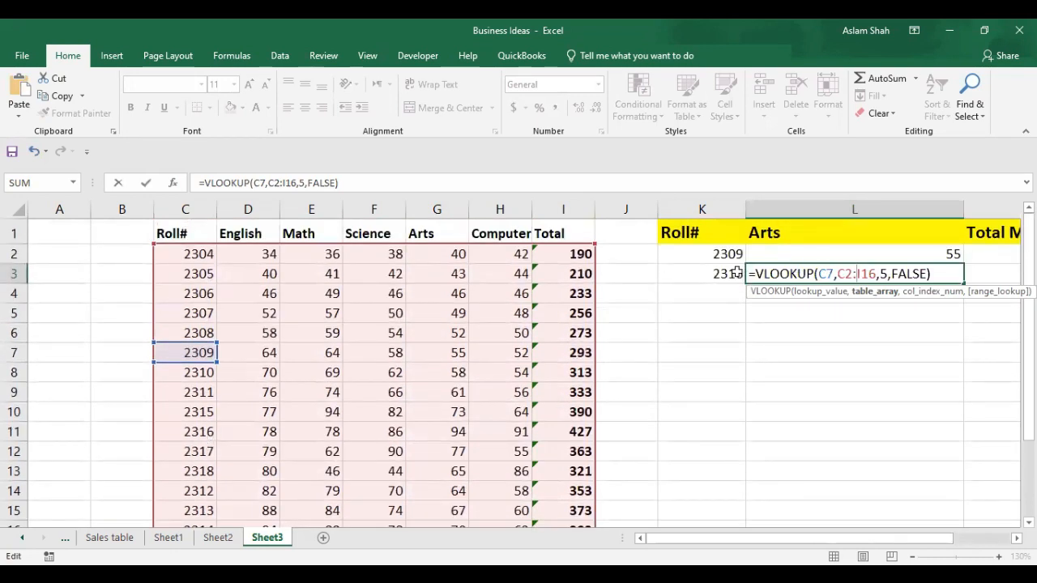
Leave the L3 formula and change the second roll number in K3 to 2318.
left_click(597, 274)
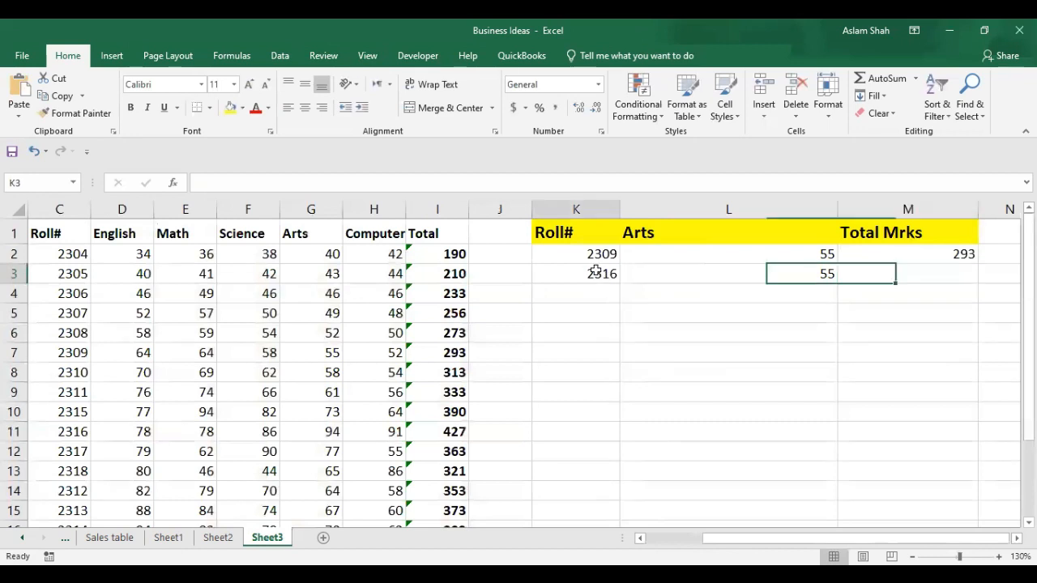
double_click(606, 273)
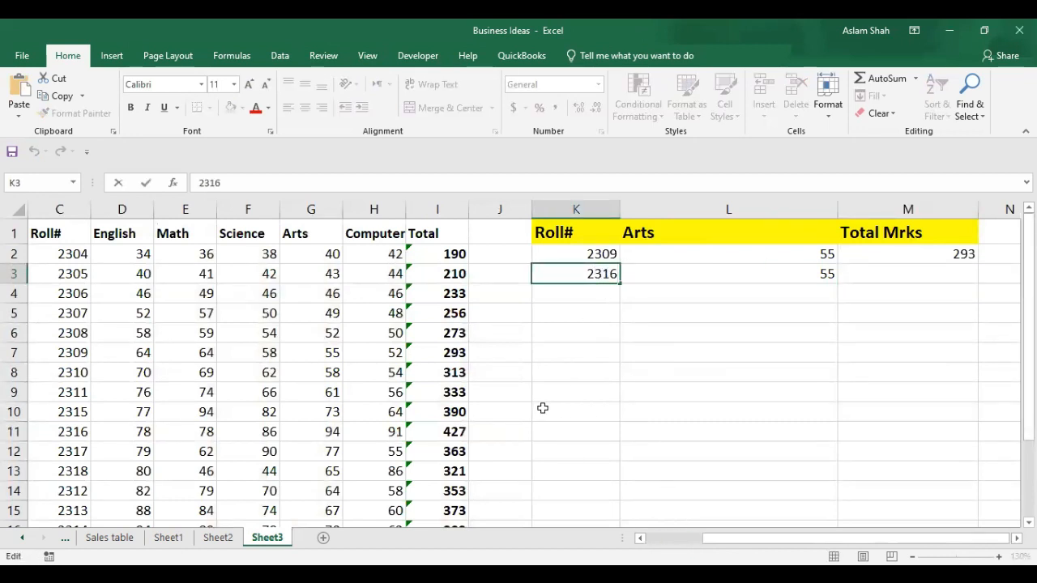
key("BackSpace")
type("8")
key("Return")
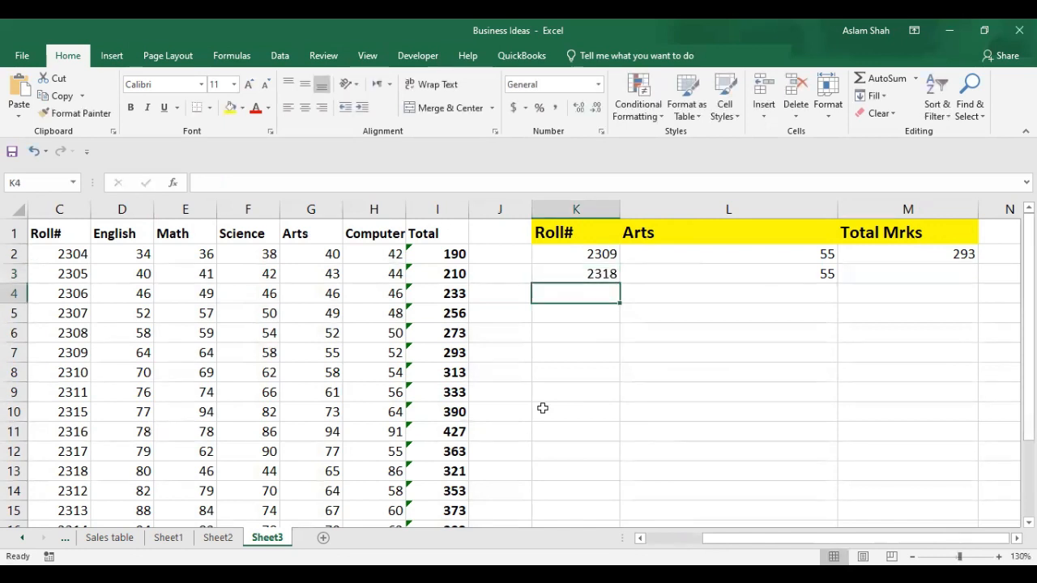
Change the lookup value of the VLOOKUP formula in L3 to C13, the cell of roll number 2318.
left_click(680, 273)
double_click(683, 273)
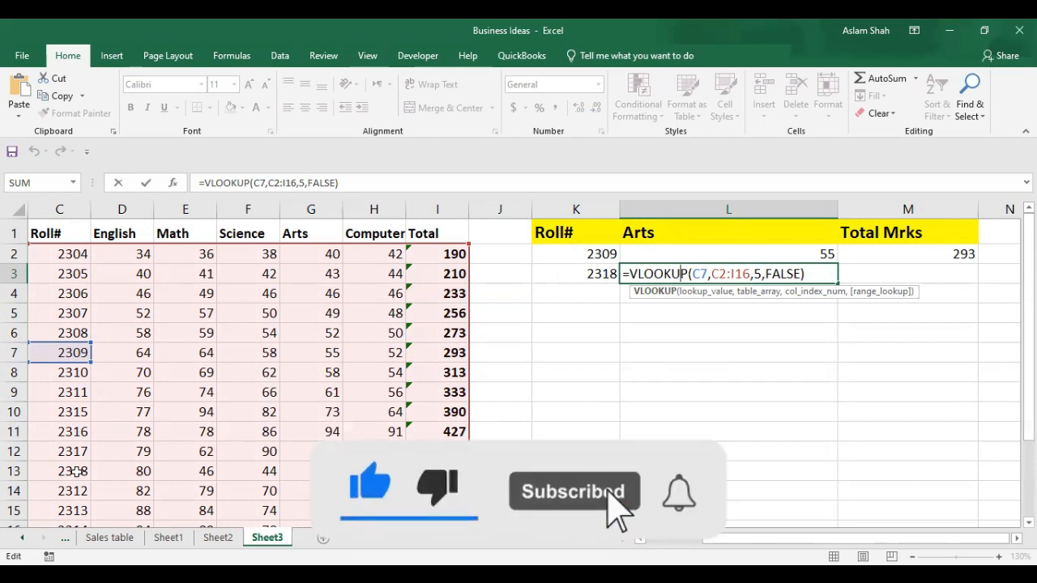
left_click(708, 274)
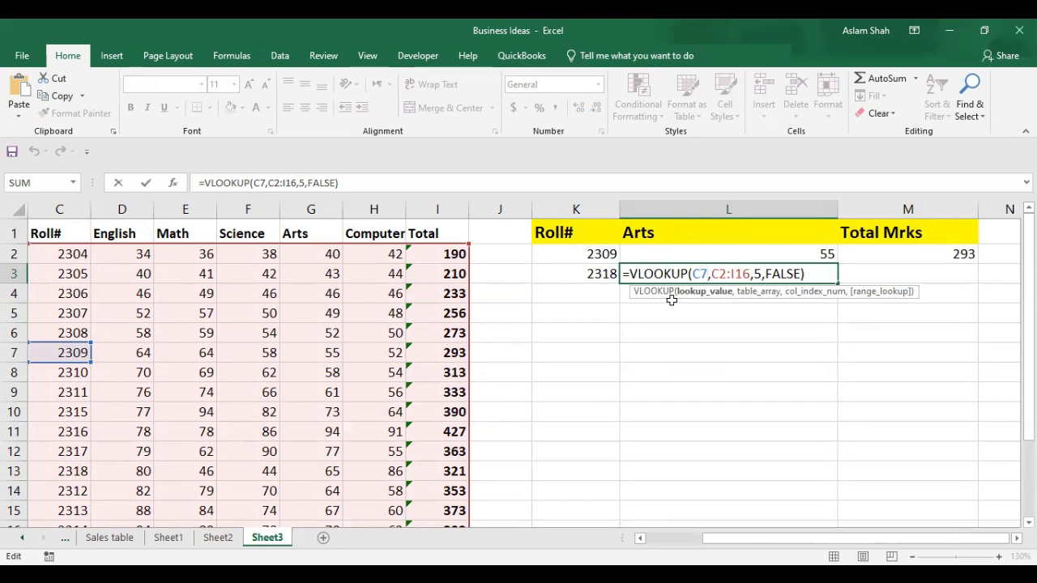
key("BackSpace")
type("13")
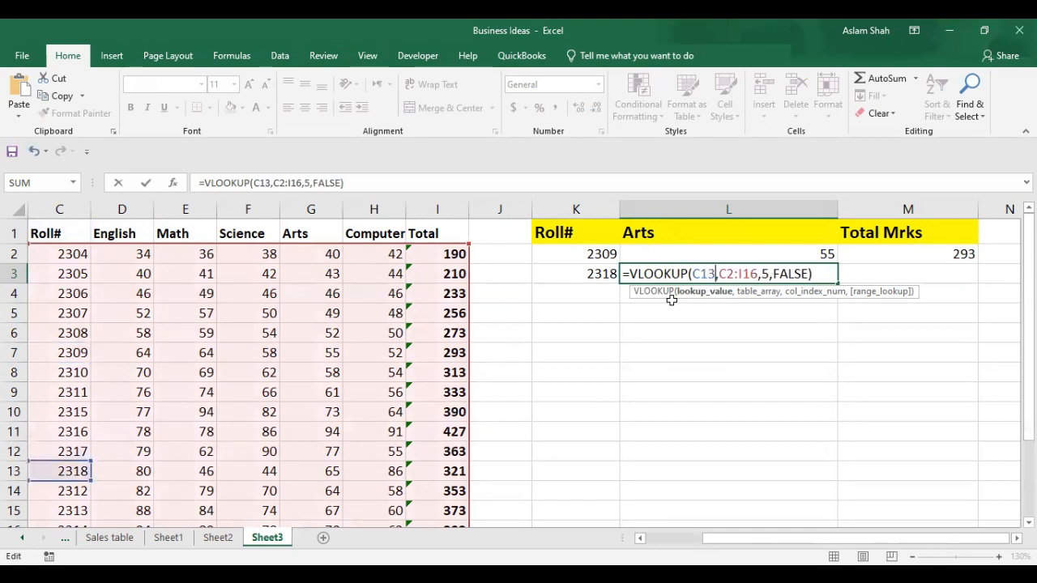
Set the column index of the L3 formula to 7 and compare its result with the Total entry of roll number 2318.
left_click(768, 273)
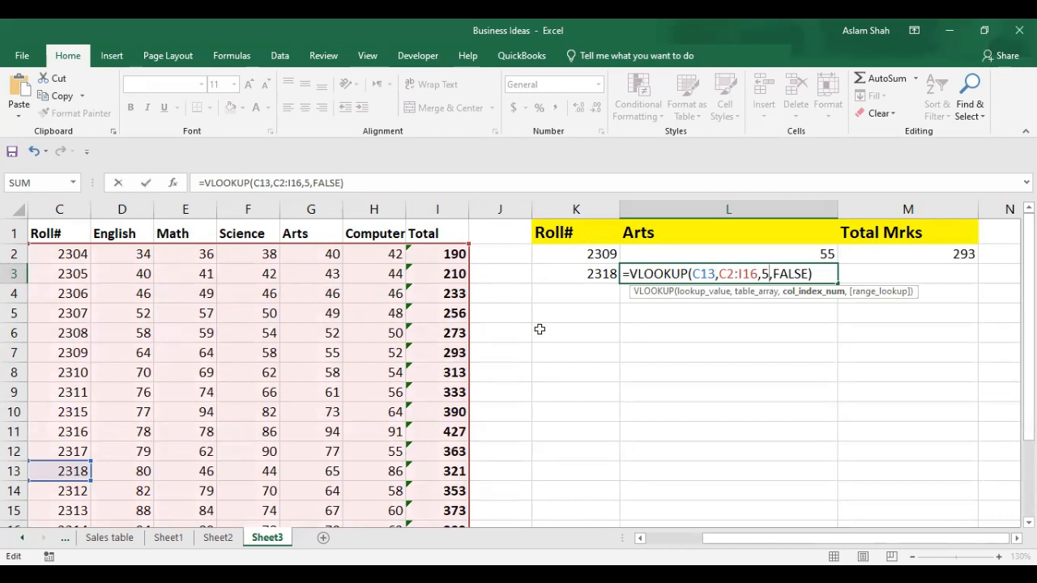
key("BackSpace")
type("7")
key("Return")
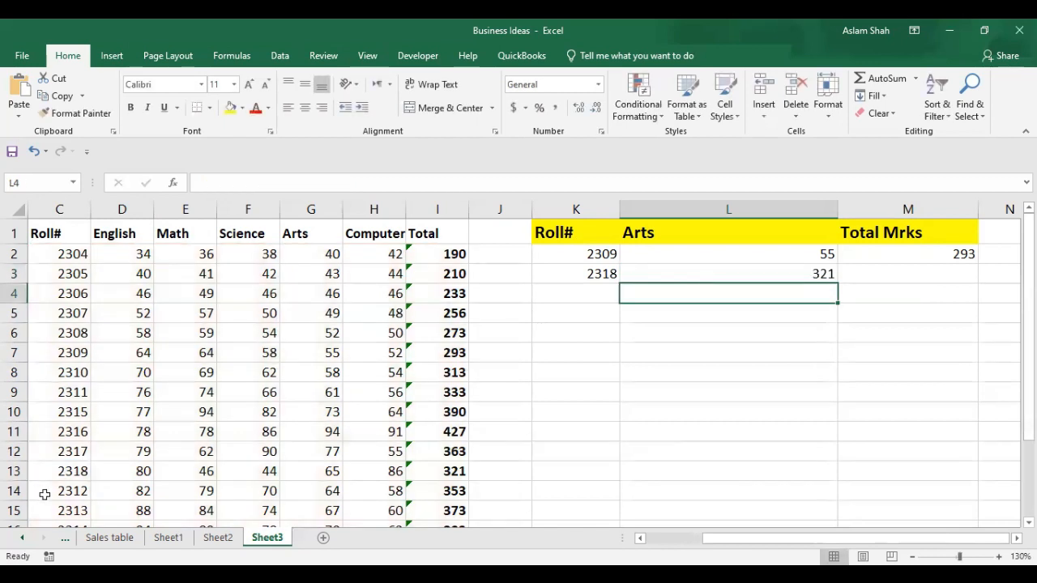
left_click(69, 475)
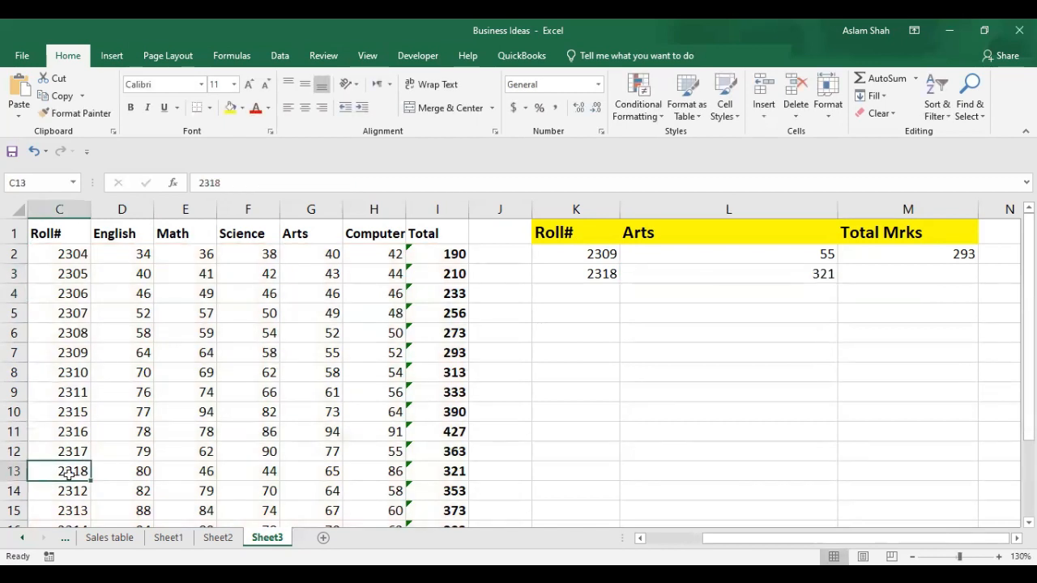
left_click(441, 472)
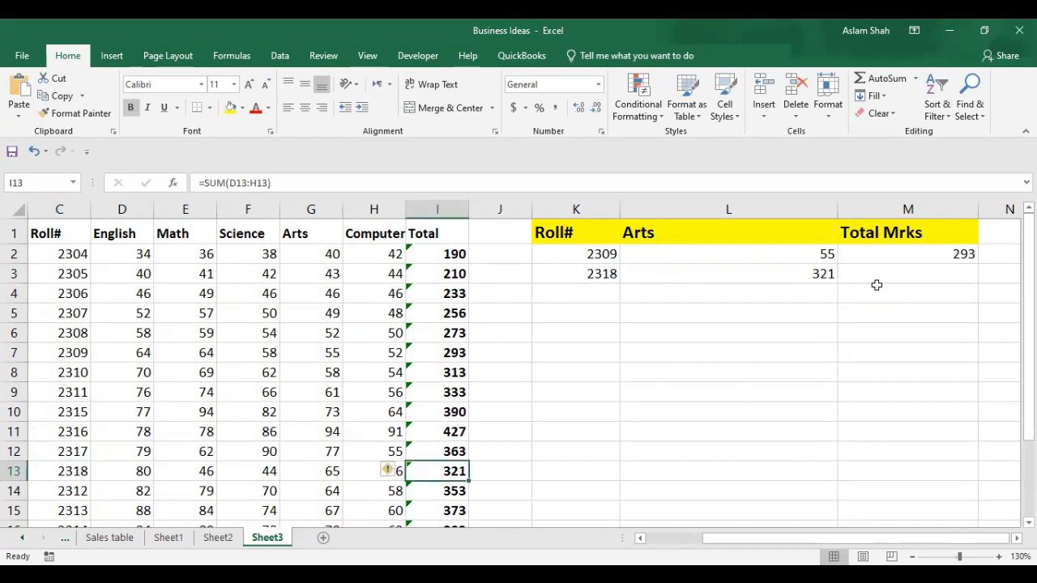
Set the column index of the L3 formula to 5 for the Arts marks and locate roll number 2318 in the table.
double_click(802, 274)
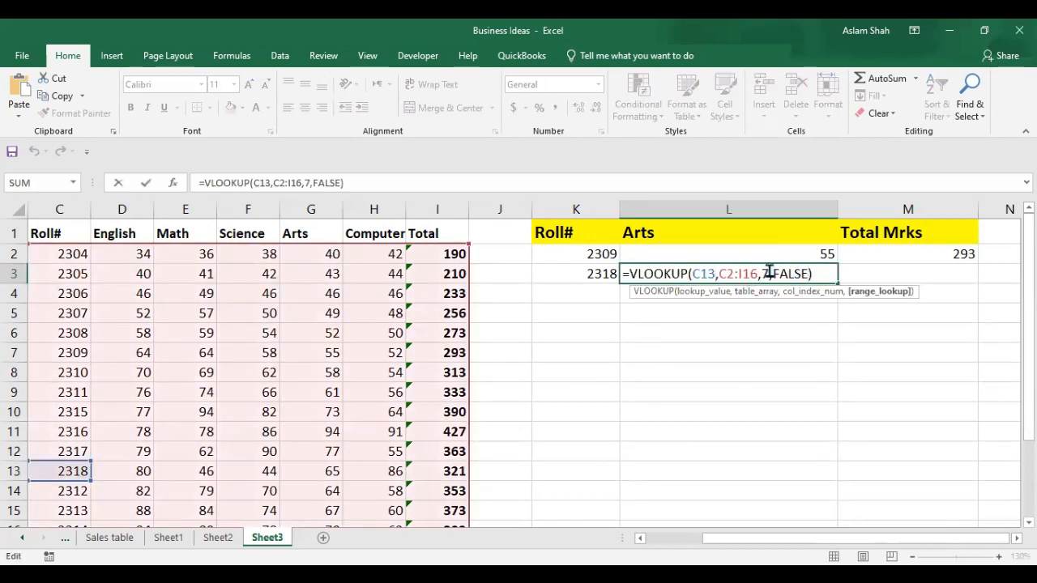
left_click(770, 273)
key("BackSpace")
type("5")
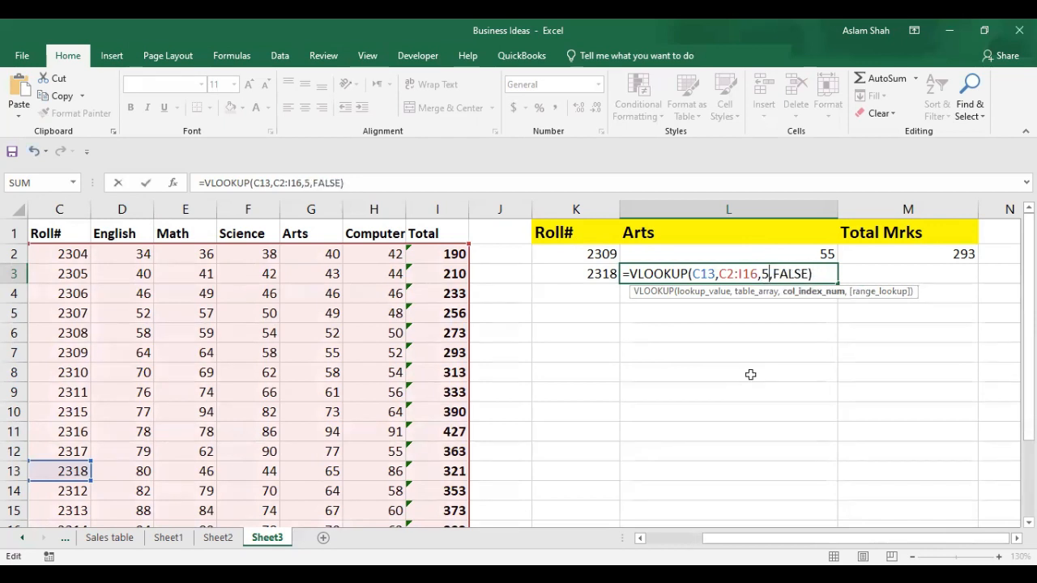
key("Return")
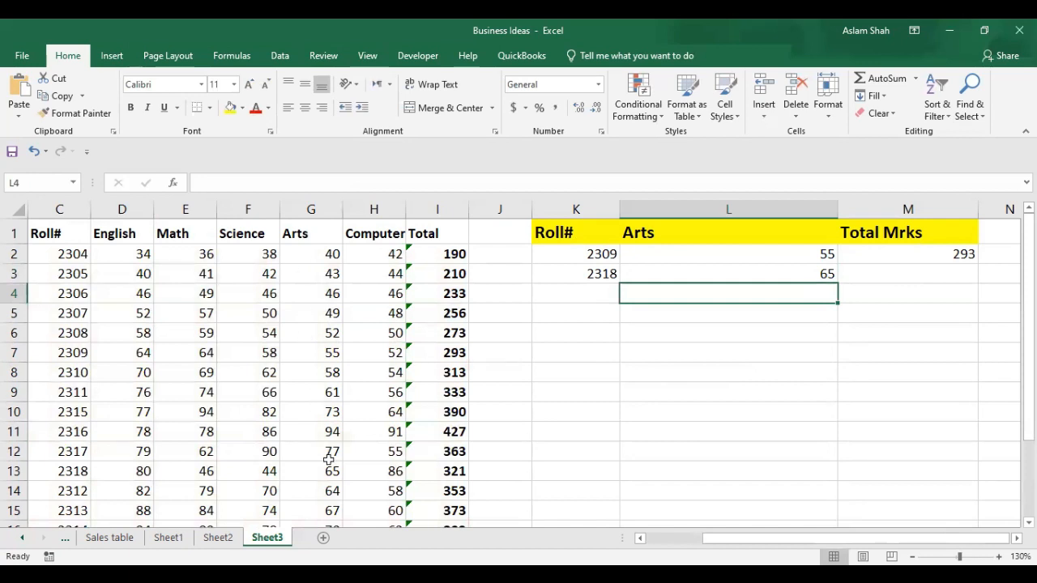
left_click(71, 470)
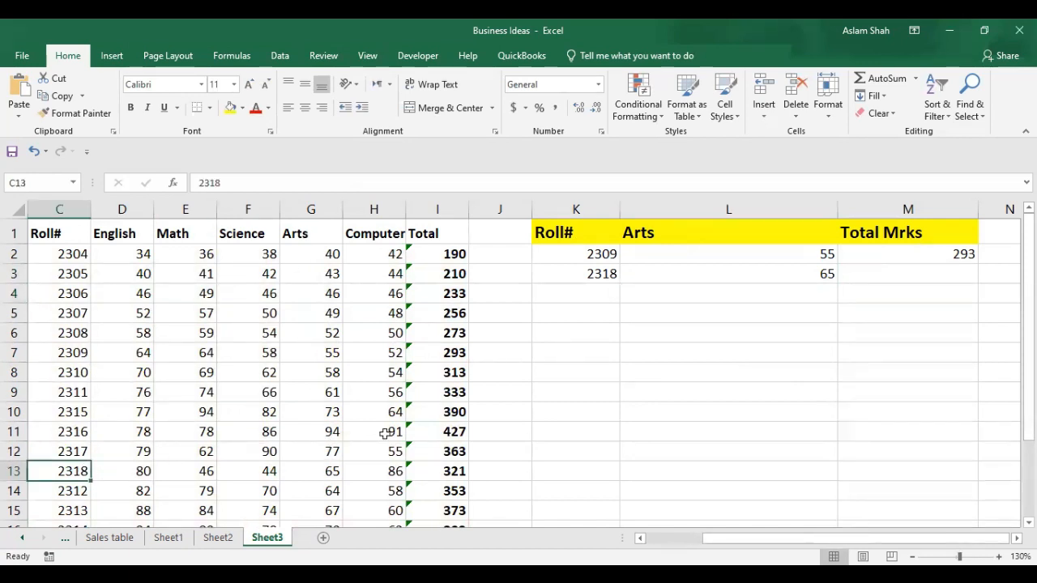
Paste the copied formula =VLOOKUP(C7,C2:I16,5,FALSE) into the Total Mrks cell M3.
left_click(869, 275)
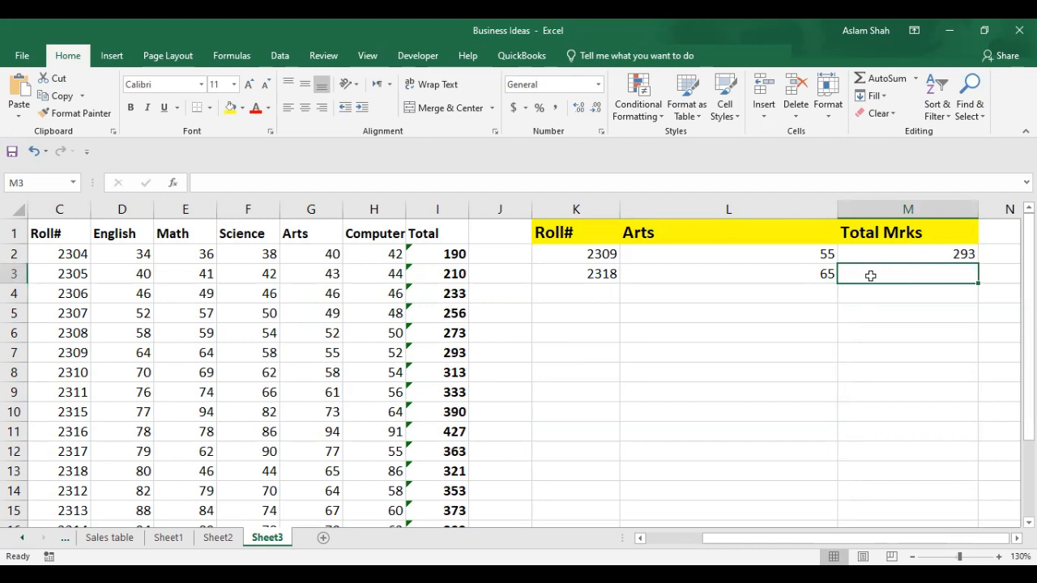
double_click(870, 276)
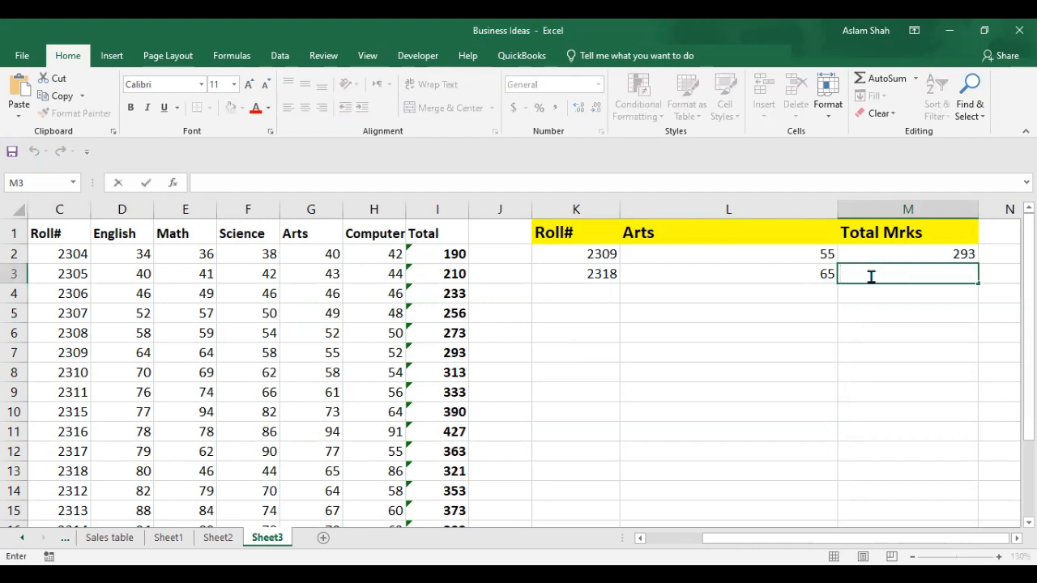
type("=VLOOKUP(C7,C2:I16,5,FALSE)")
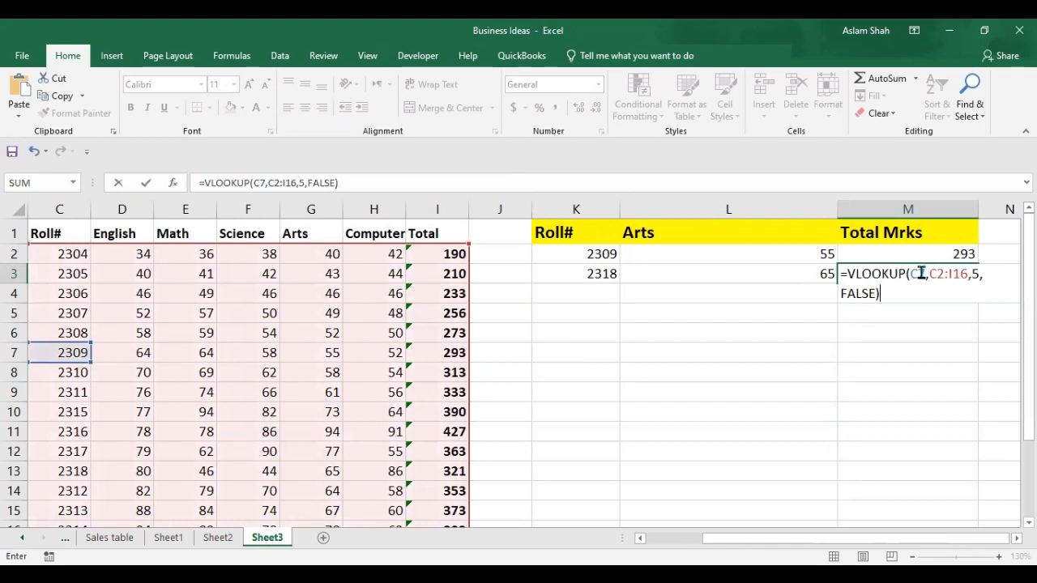
Change the M3 formula's lookup value to C13 and its column index to 7.
left_click(923, 274)
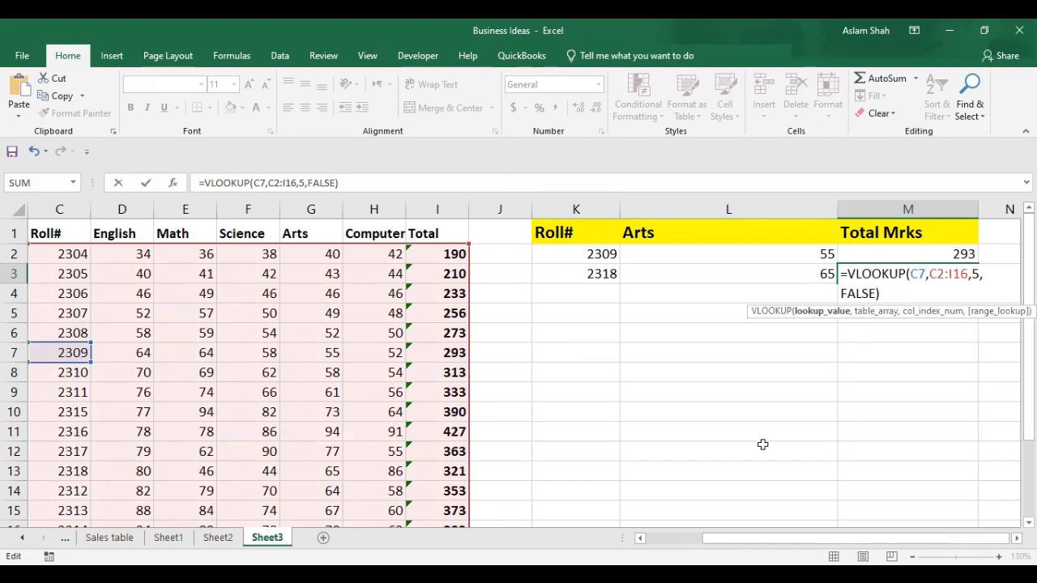
key("BackSpace")
type("13")
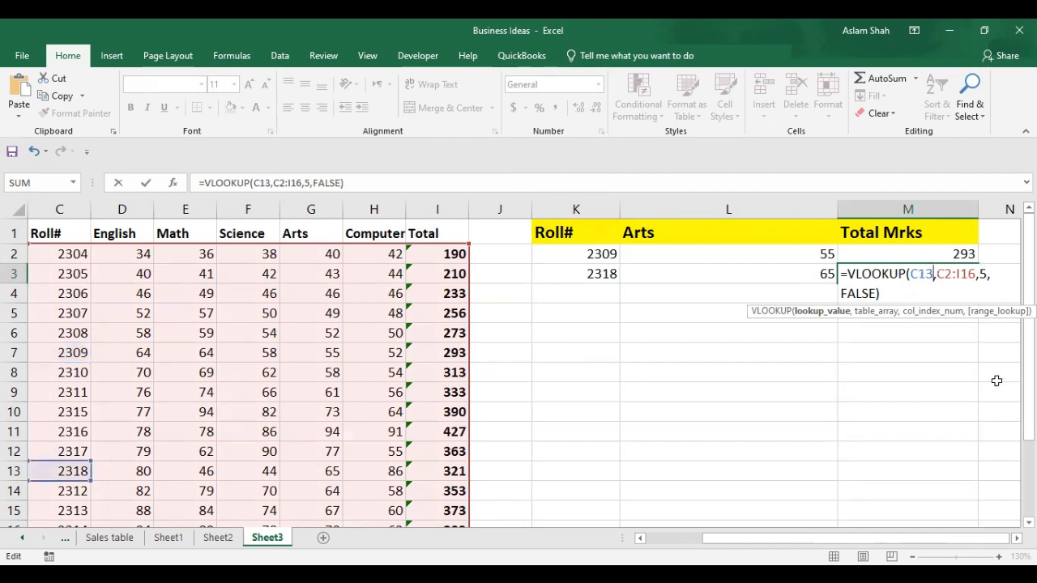
left_click(963, 311)
type("7")
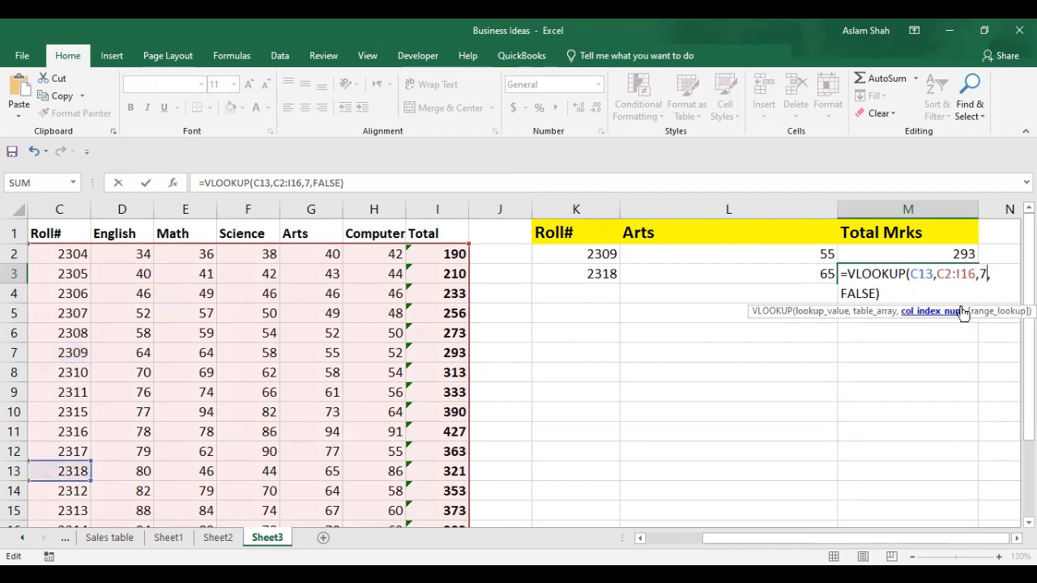
key("Return")
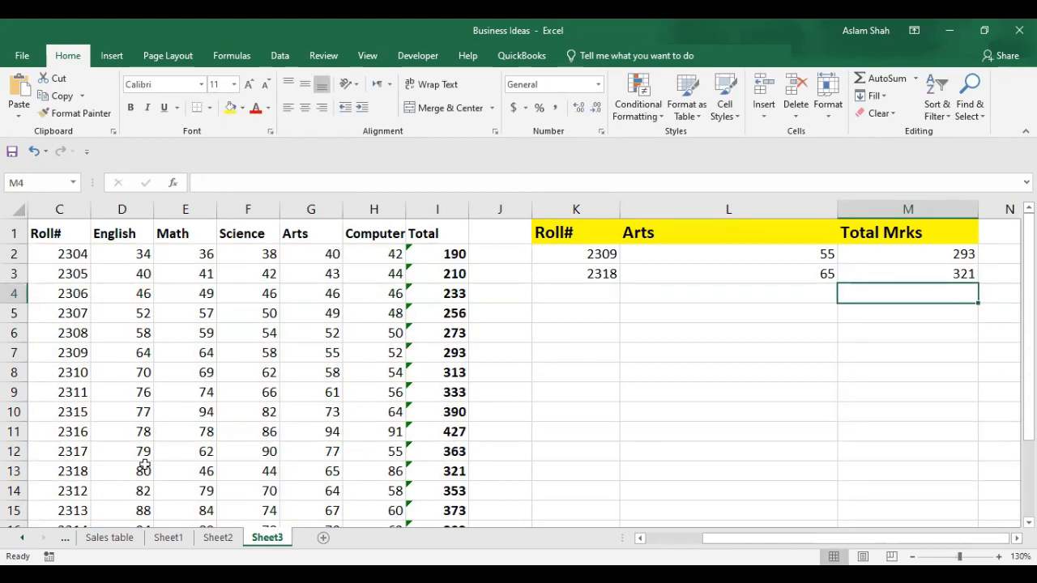
Compare the total retrieved in M3 with the Total entry of roll number 2318 in the marks table.
left_click(87, 472)
left_click(444, 472)
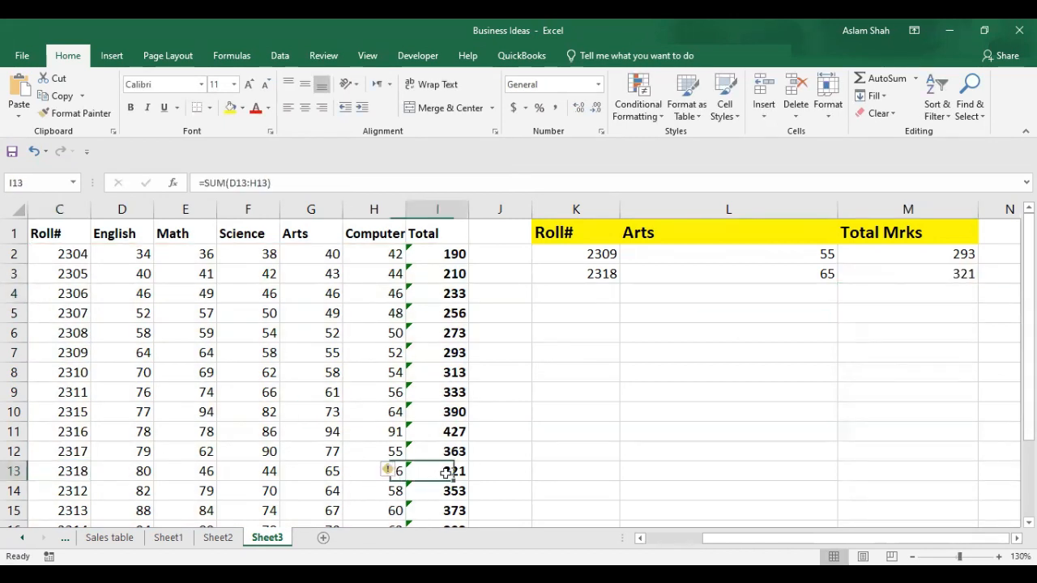
left_click(614, 276)
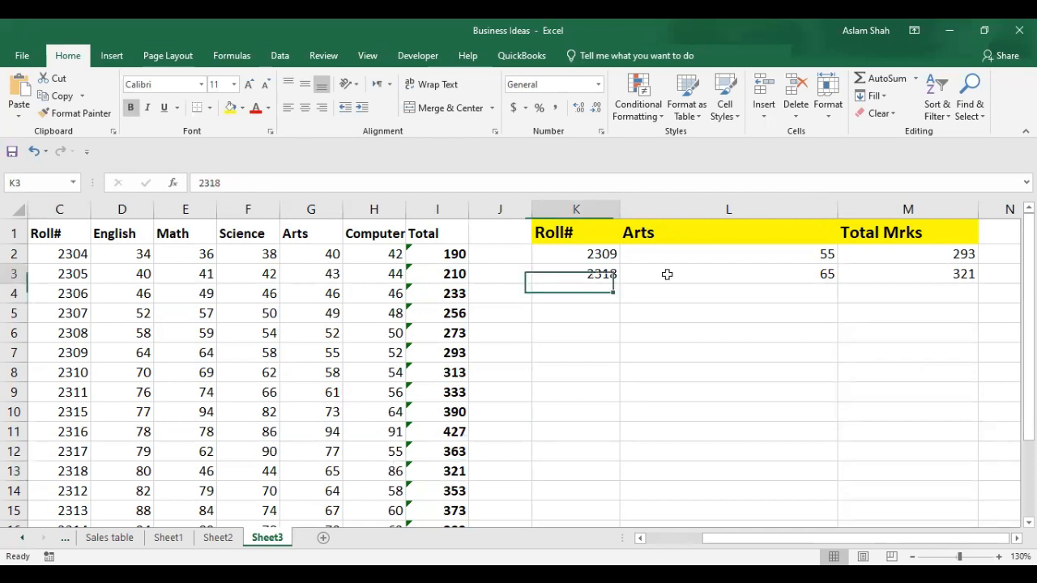
left_click(946, 279)
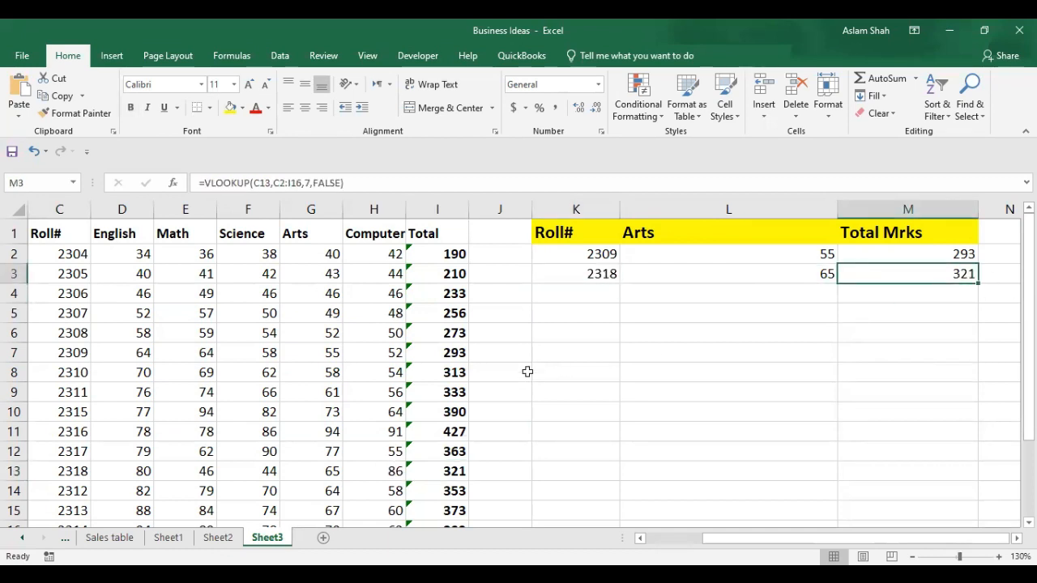